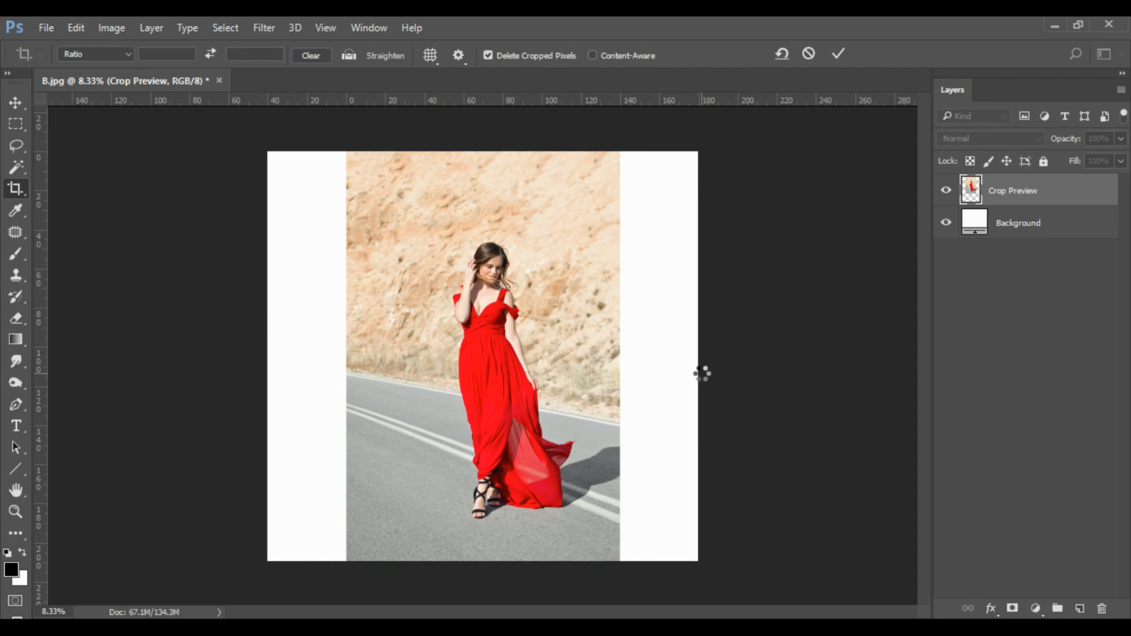
Step: Draw a full-height rectangular marquee around the white strip beside the photo's right edge on the Background copy layer
key(m)
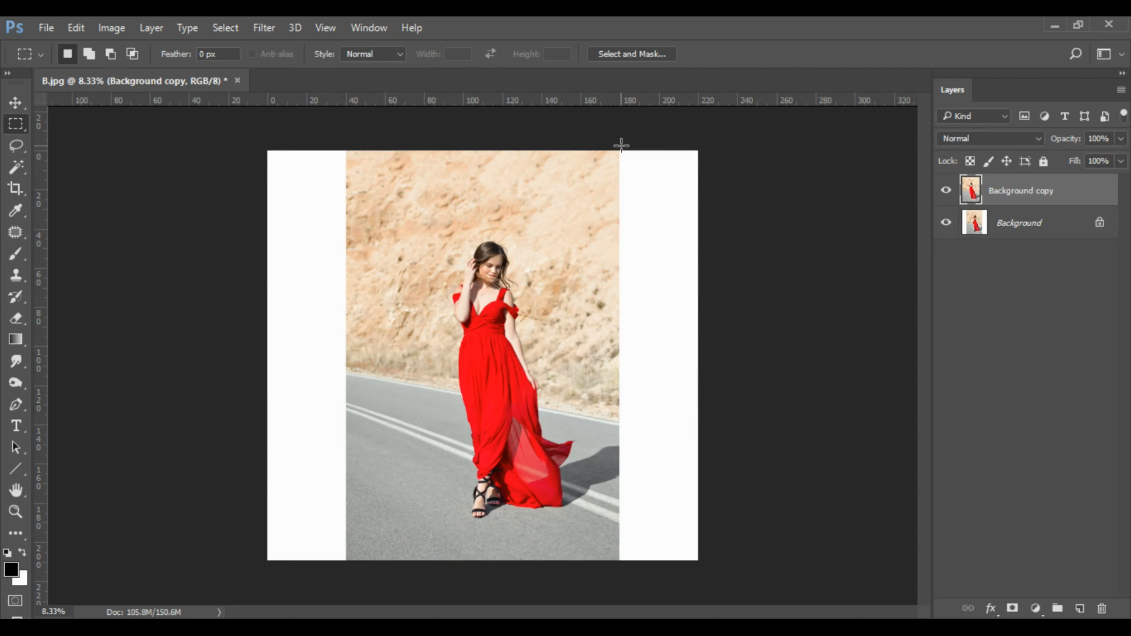
drag(621, 146, 803, 598)
drag(623, 309, 749, 453)
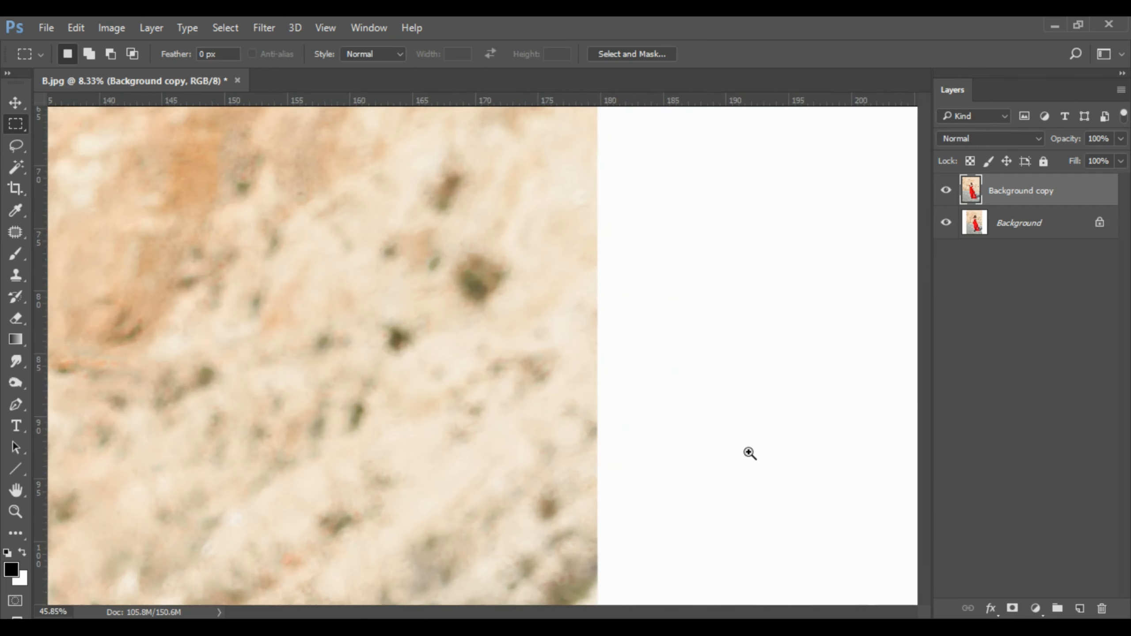
drag(682, 404, 706, 452)
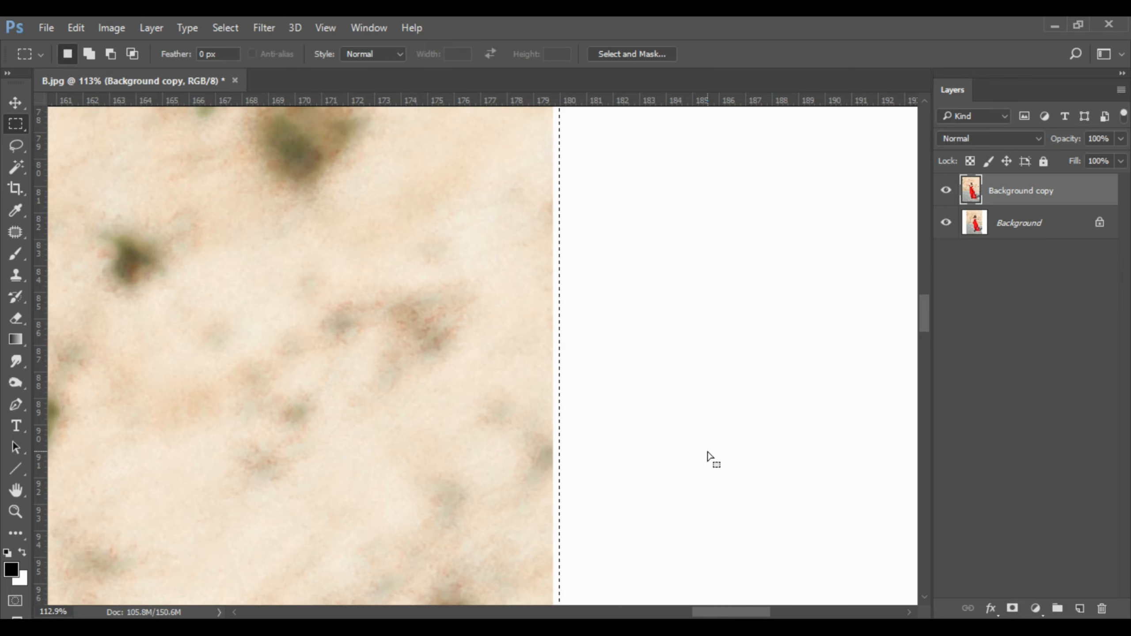
Step: Nudge the marquee selection leftward to close the gap between it and the photo's right edge
key(Left)
key(Left)
key(Left)
key(Left)
key(Left)
key(Left)
key(Left)
key(Left)
key(Left)
key(Left)
key(Left)
key(Left)
key(Left)
key(Left)
key(ctrl+0)
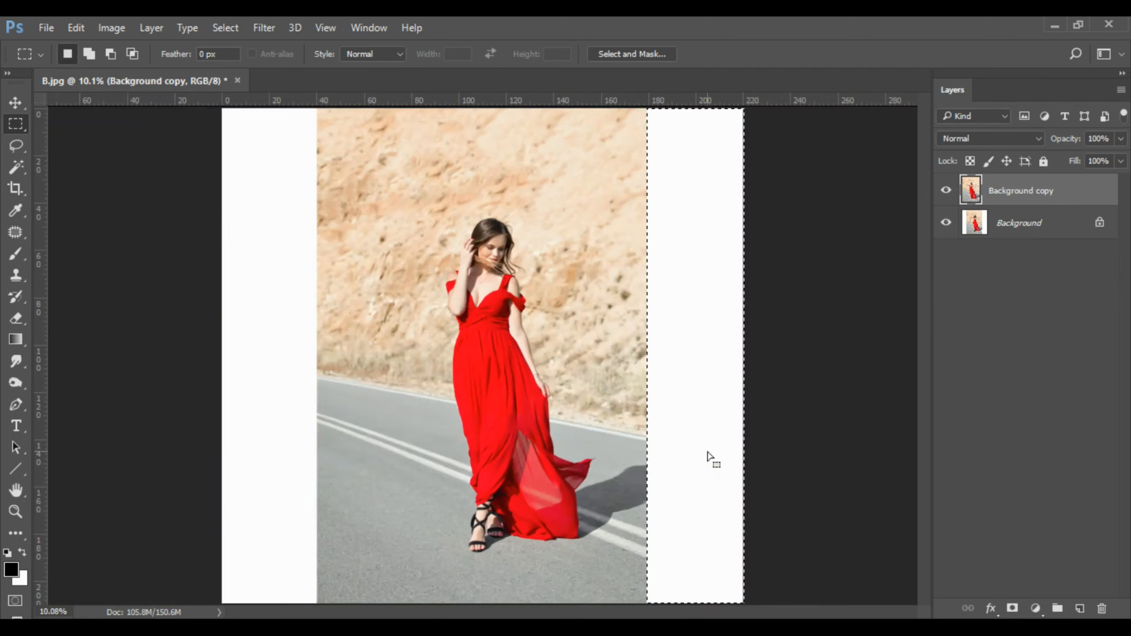
drag(711, 348, 641, 421)
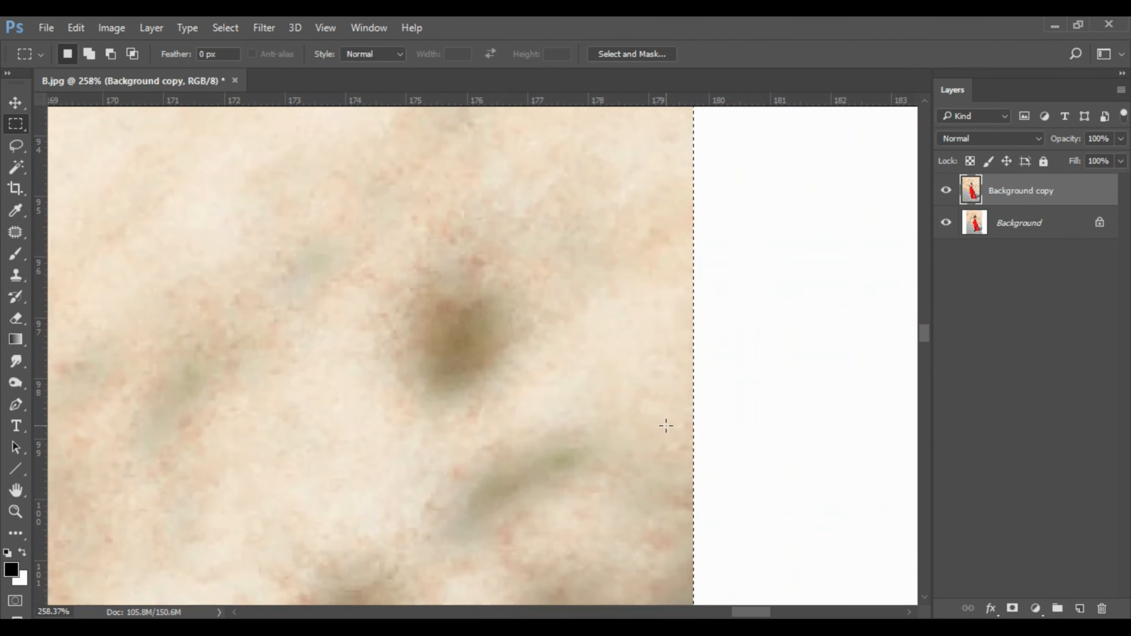
key(ctrl+0)
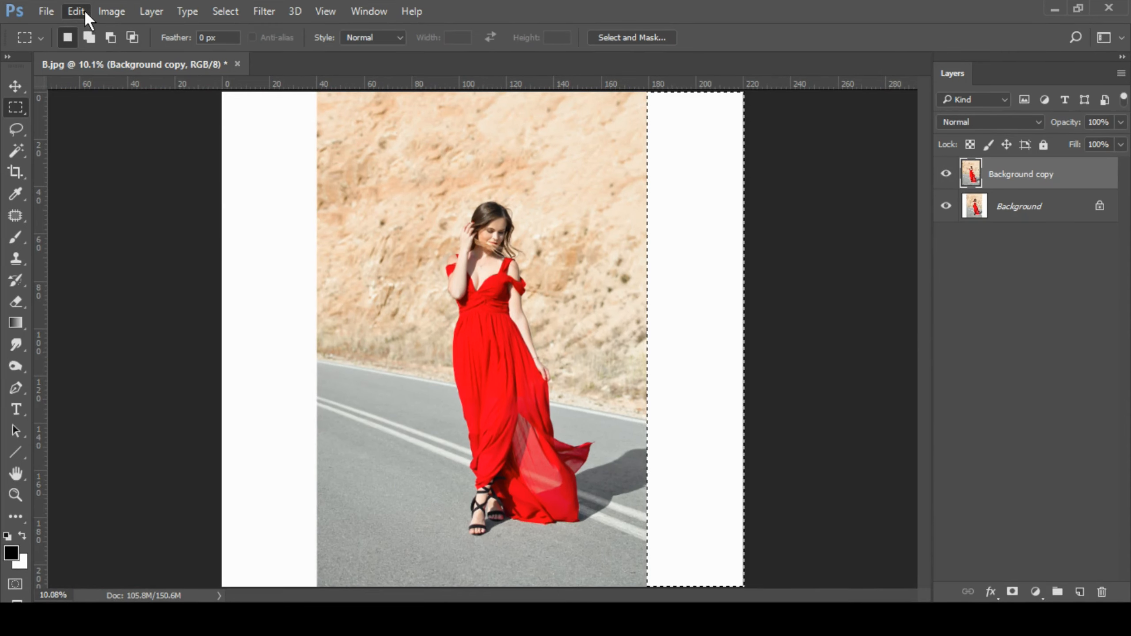
Step: Fill the selected white strip using Content-Aware with Color Adaptation, Normal mode and 100% opacity, and deselect it
click(85, 12)
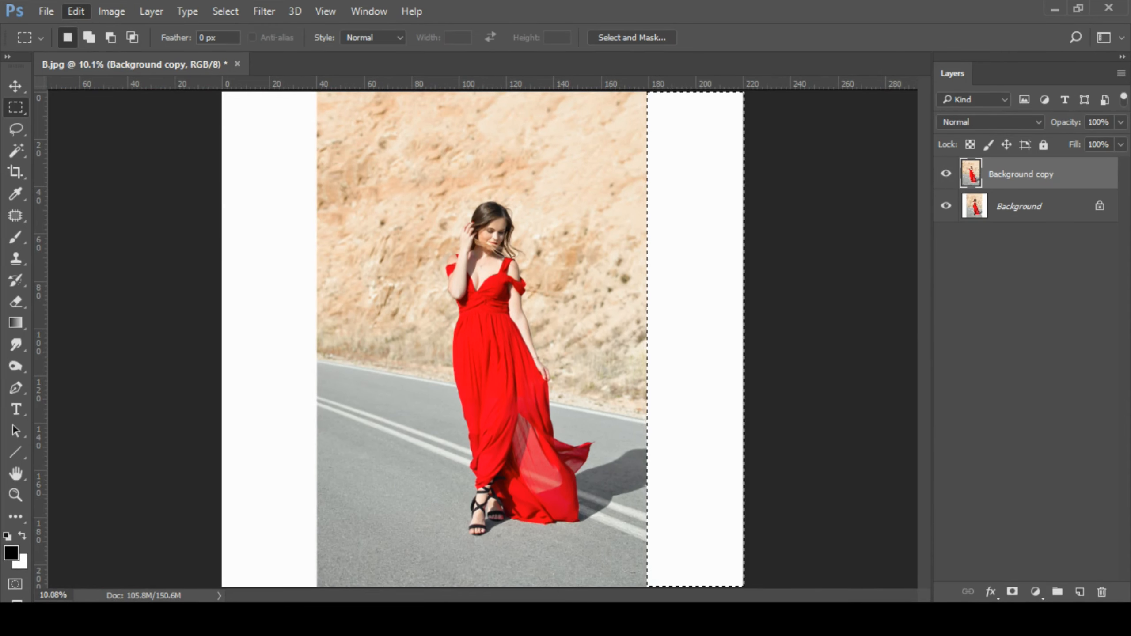
click(190, 274)
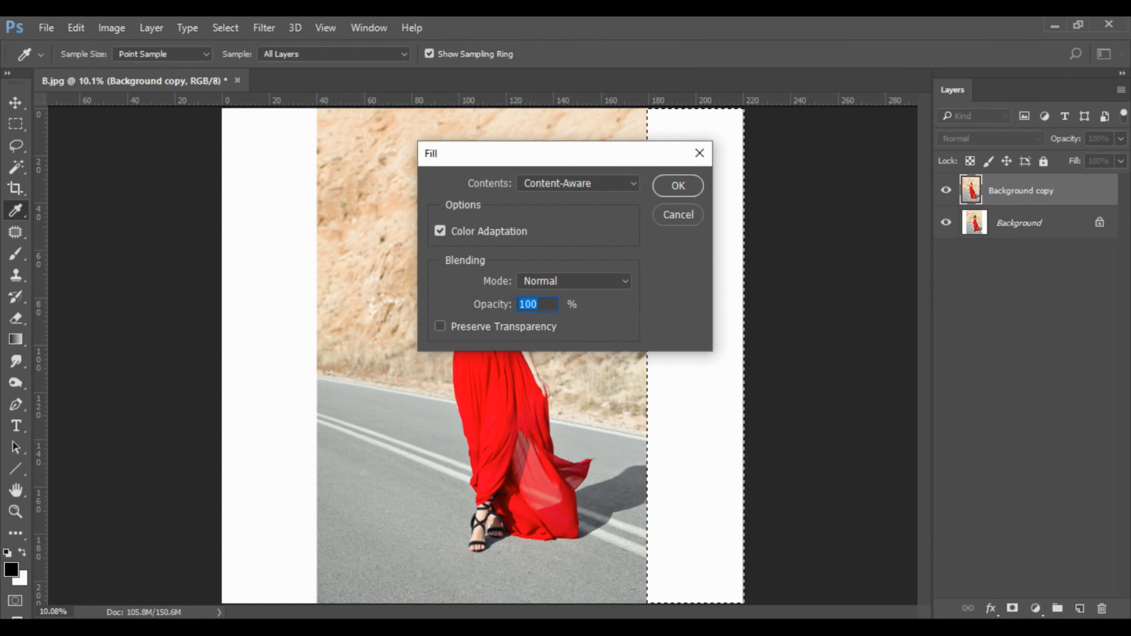
click(617, 183)
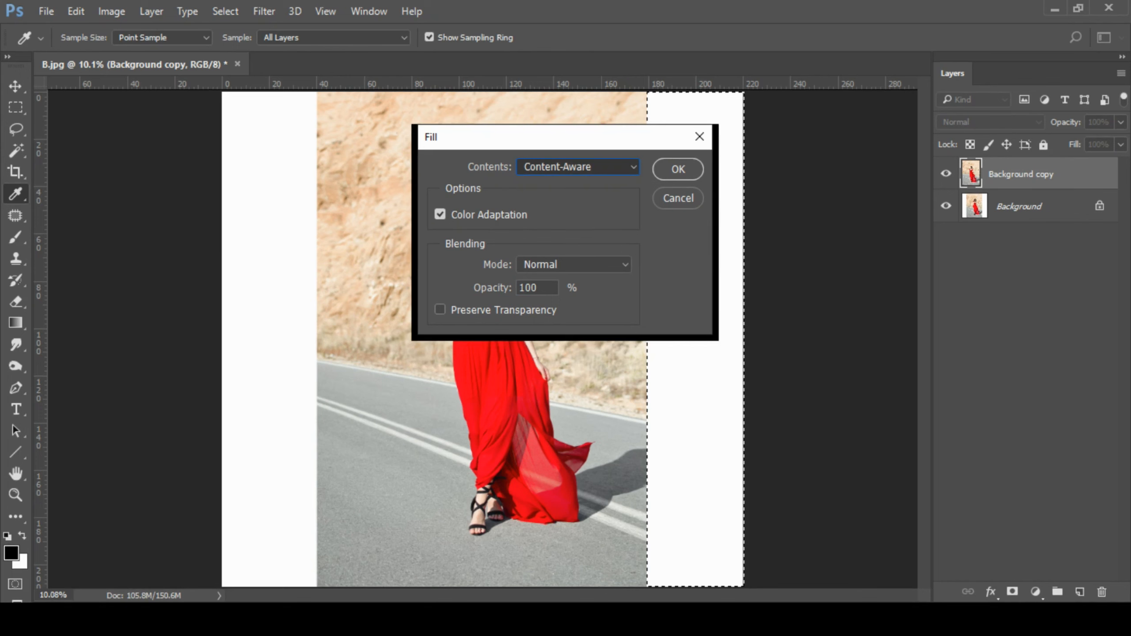
click(678, 169)
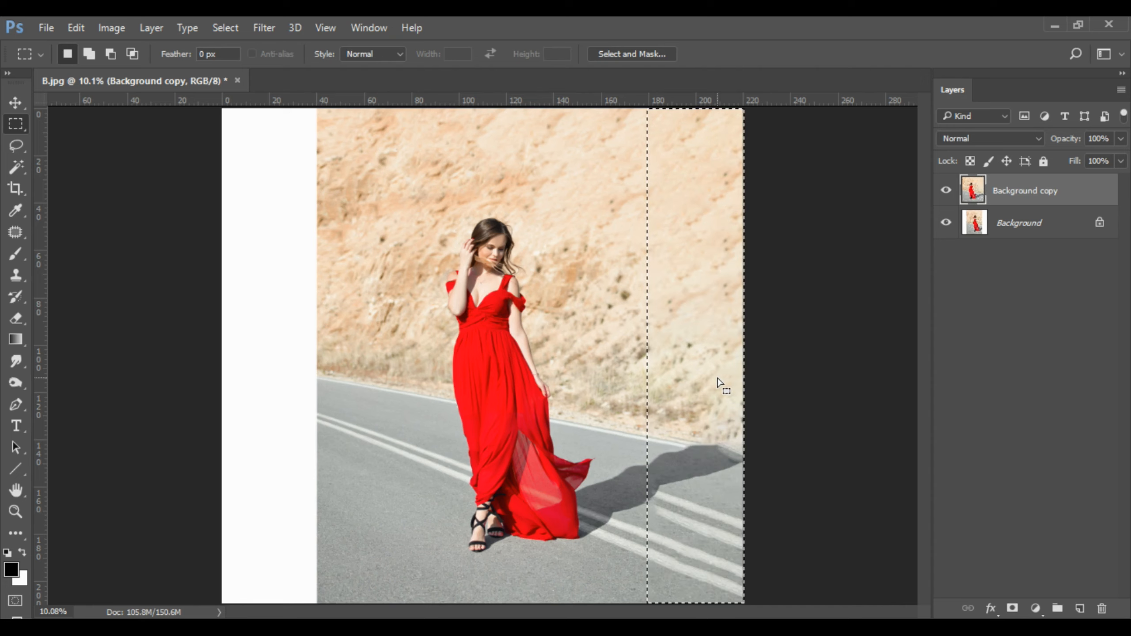
key(ctrl+d)
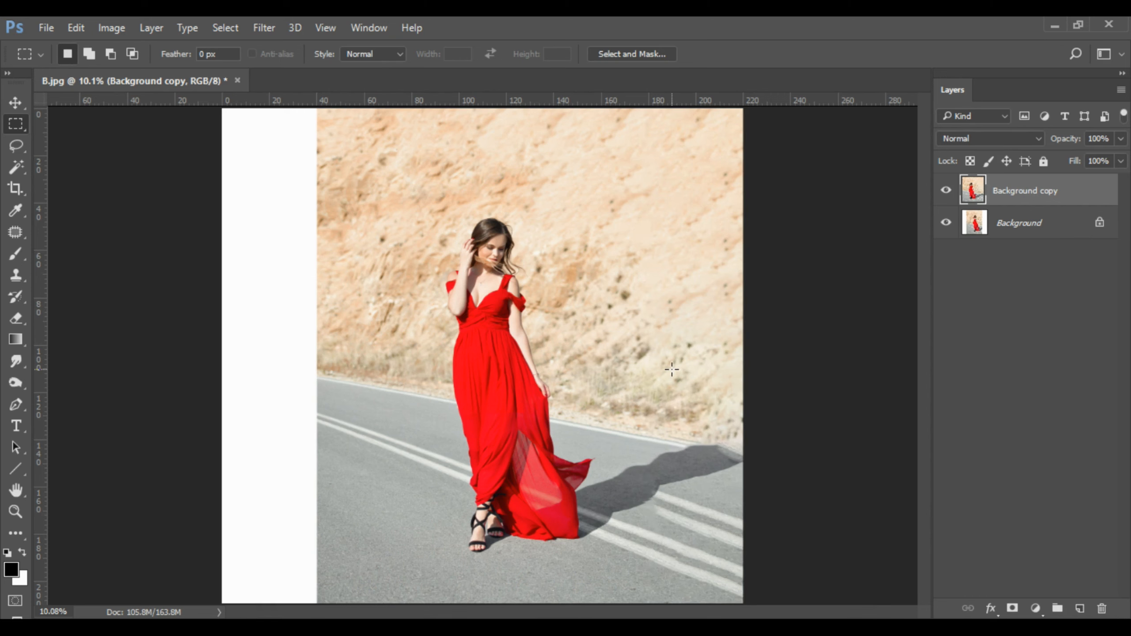
Step: With a 500 px Clone Stamp brush, extend the white road-edge line over the distorted shadow area to the image's right edge
drag(746, 499, 683, 381)
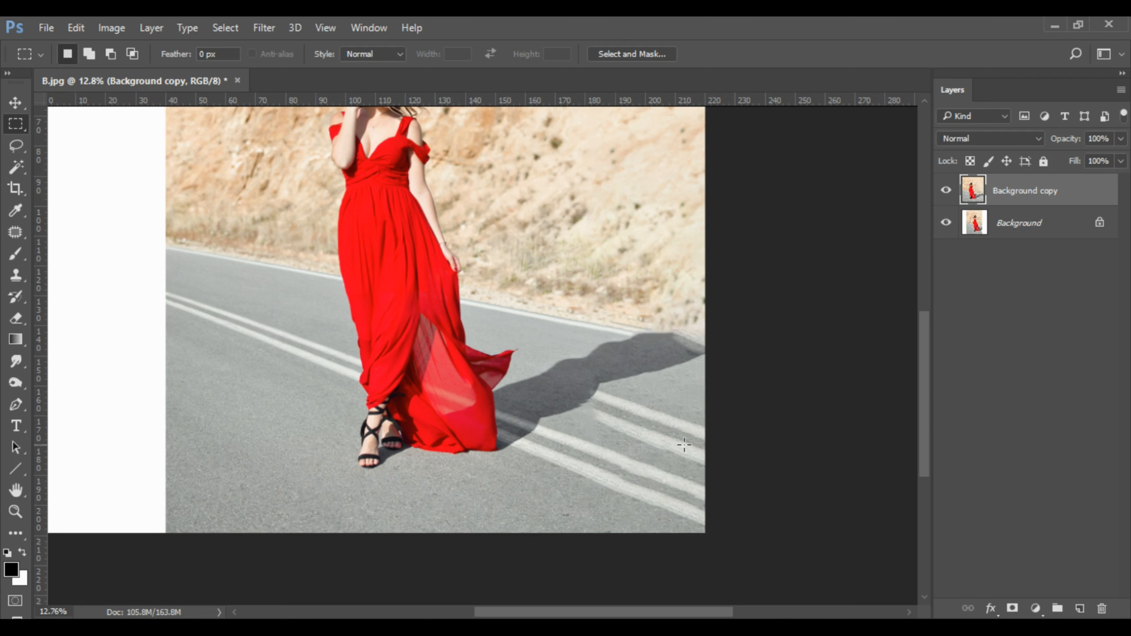
scroll(590, 358, up, 5)
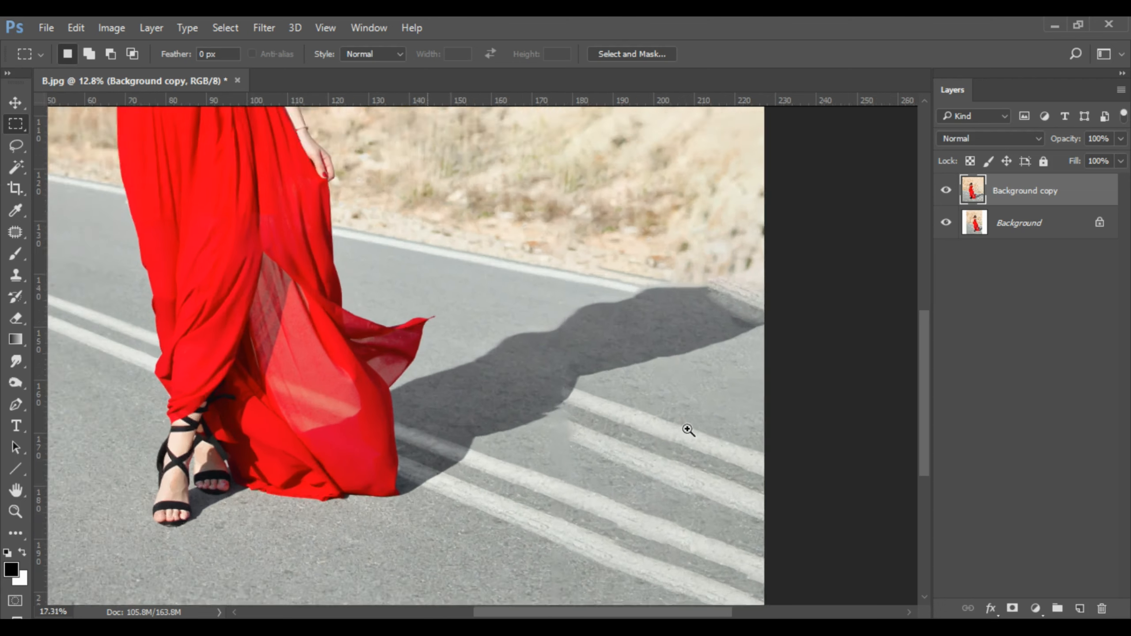
drag(646, 384, 642, 383)
key(s)
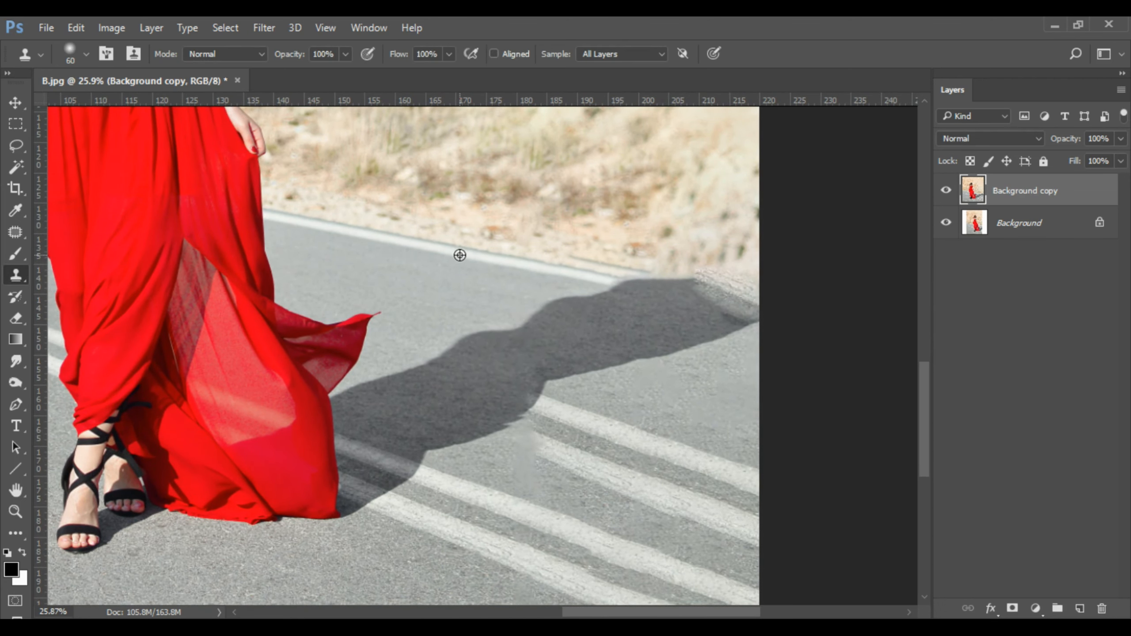
key(m)
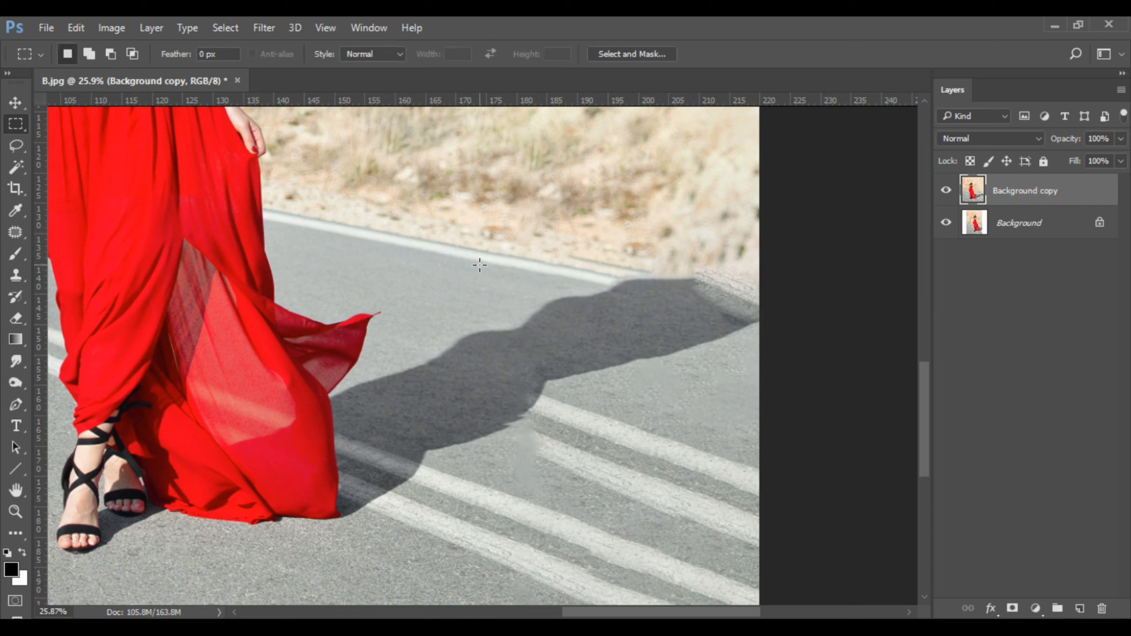
key(s)
key(bracketright)
key(bracketright)
key(bracketright)
key(bracketright)
key(bracketright)
key(bracketright)
key(bracketright)
key(bracketright)
key(bracketright)
key(bracketright)
key(bracketright)
key(bracketright)
key(bracketright)
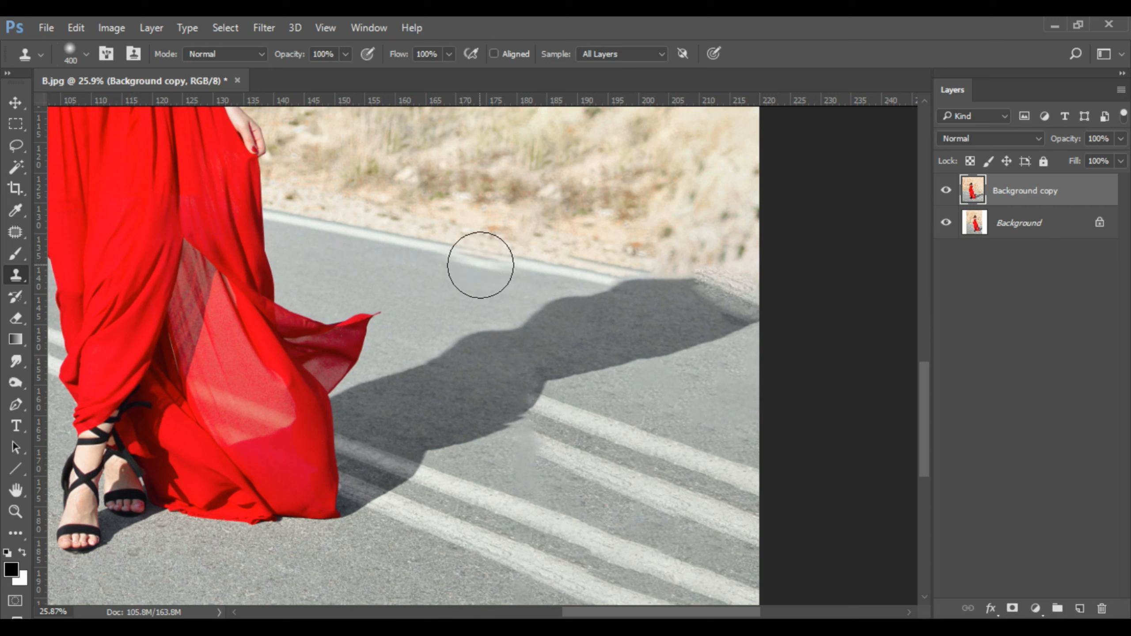
key(bracketleft)
key(bracketleft)
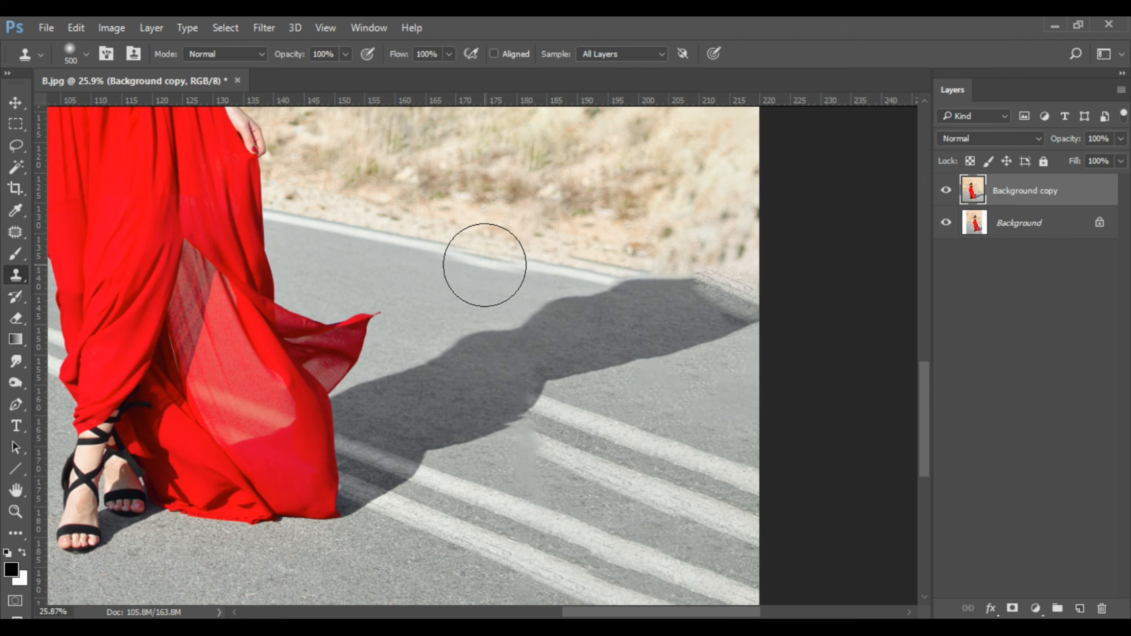
key(Tab)
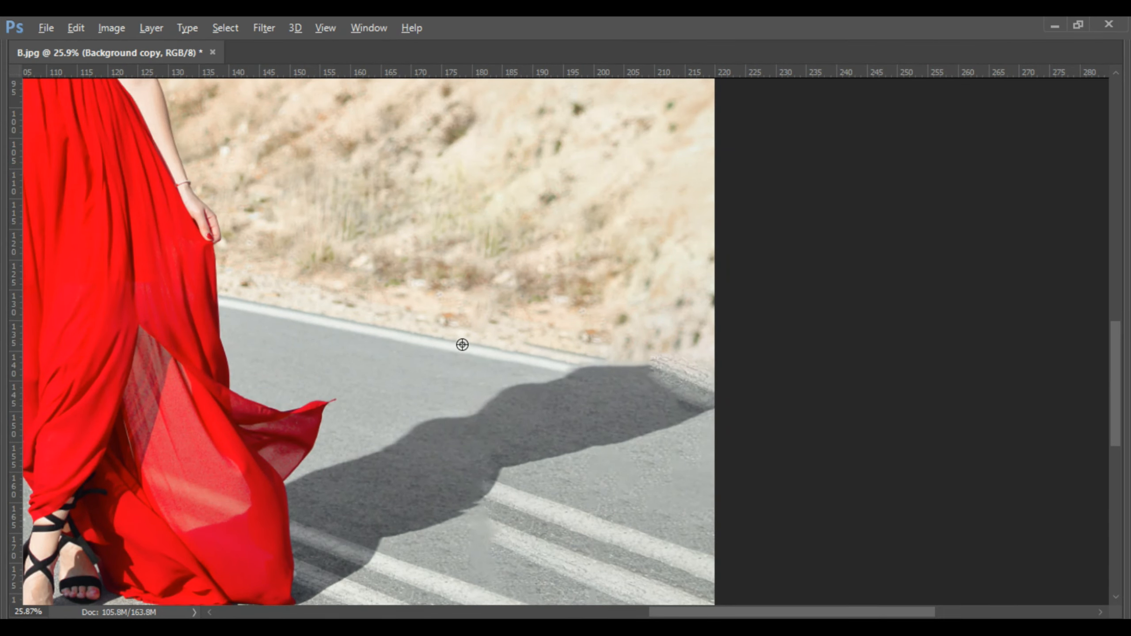
click(591, 369)
drag(591, 369, 735, 394)
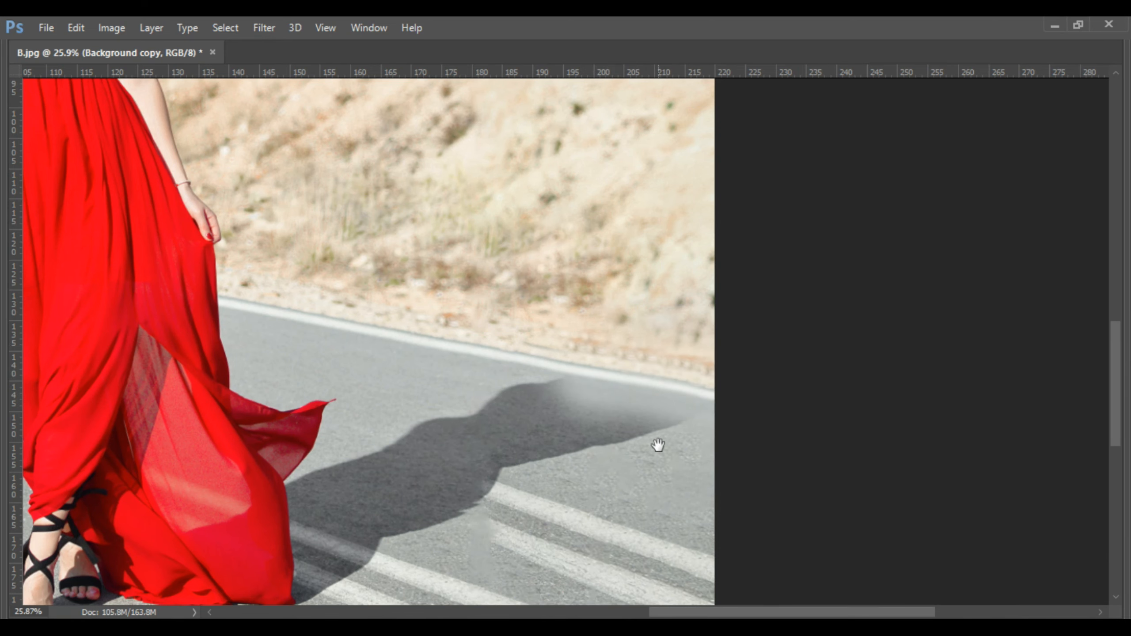
Step: Reduce the Clone Stamp brush to 150 px and clone clean asphalt over the far right tip of the shadow
drag(656, 444, 676, 313)
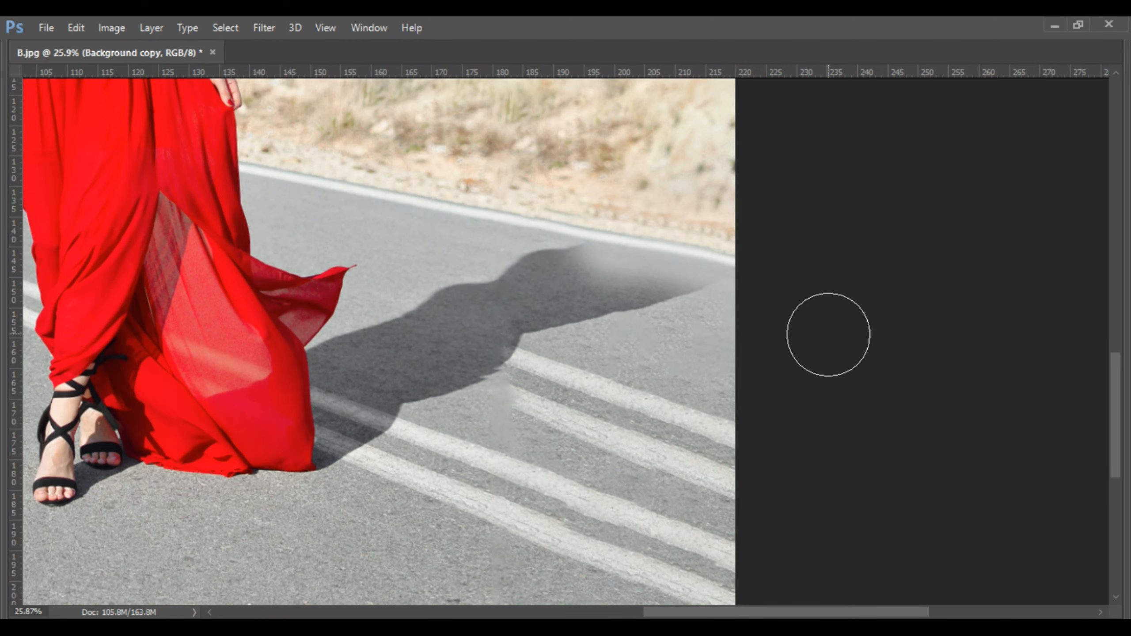
key(bracketleft)
key(bracketleft)
key(bracketleft)
key(bracketleft)
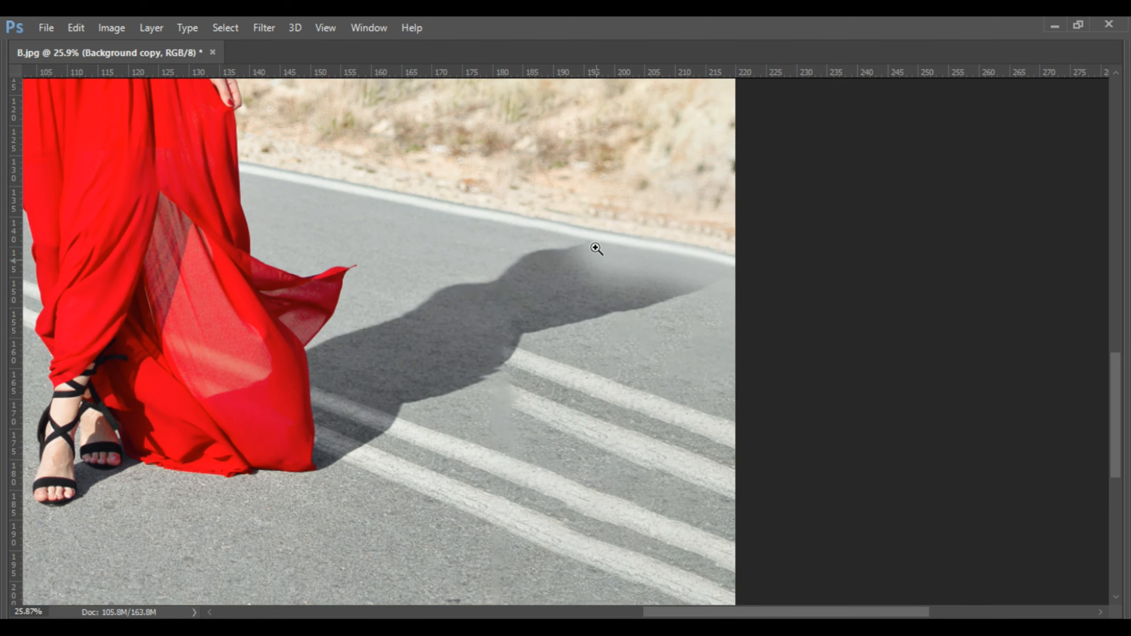
scroll(642, 288, up, 2)
scroll(649, 297, up, 1)
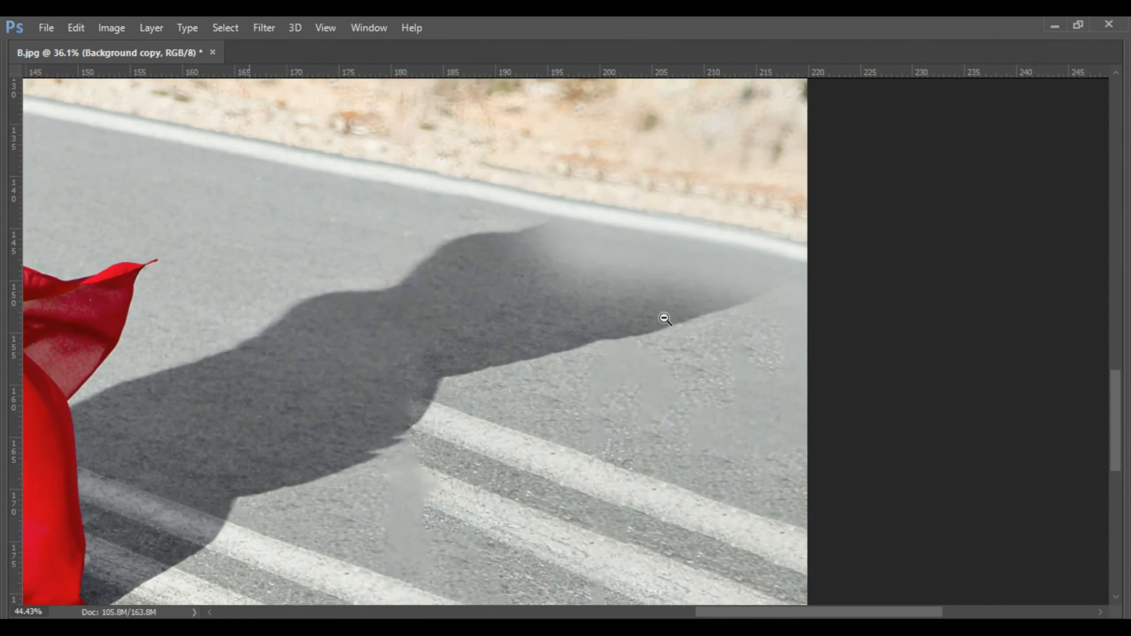
alt+click(795, 417)
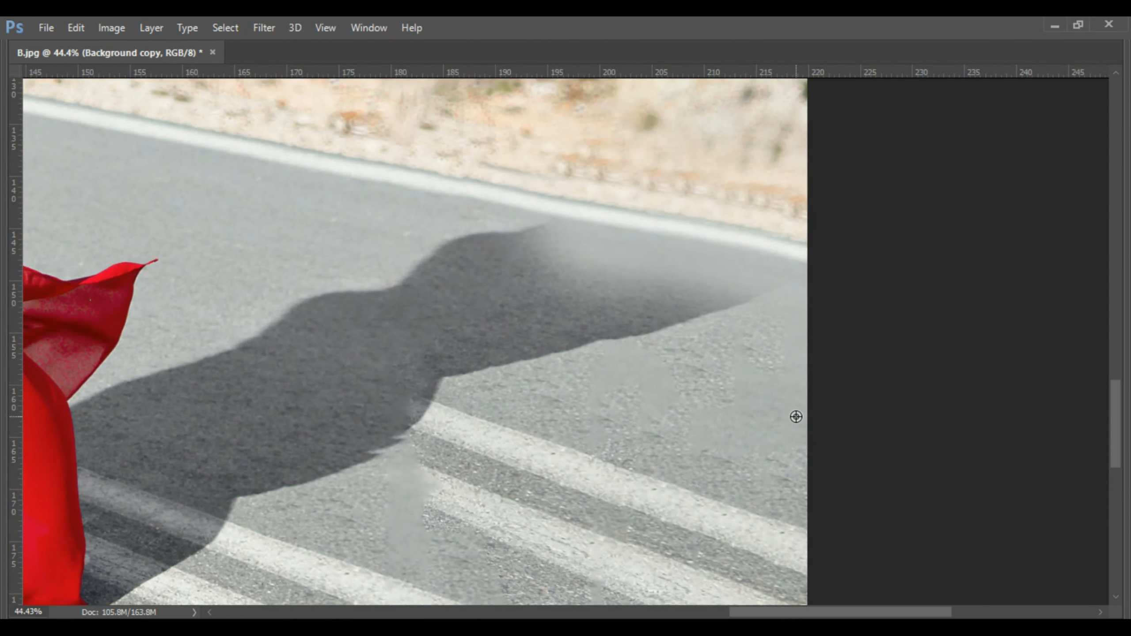
mouse_move(792, 293)
mouse_down()
mouse_move(735, 274)
mouse_move(731, 328)
mouse_move(744, 336)
mouse_up()
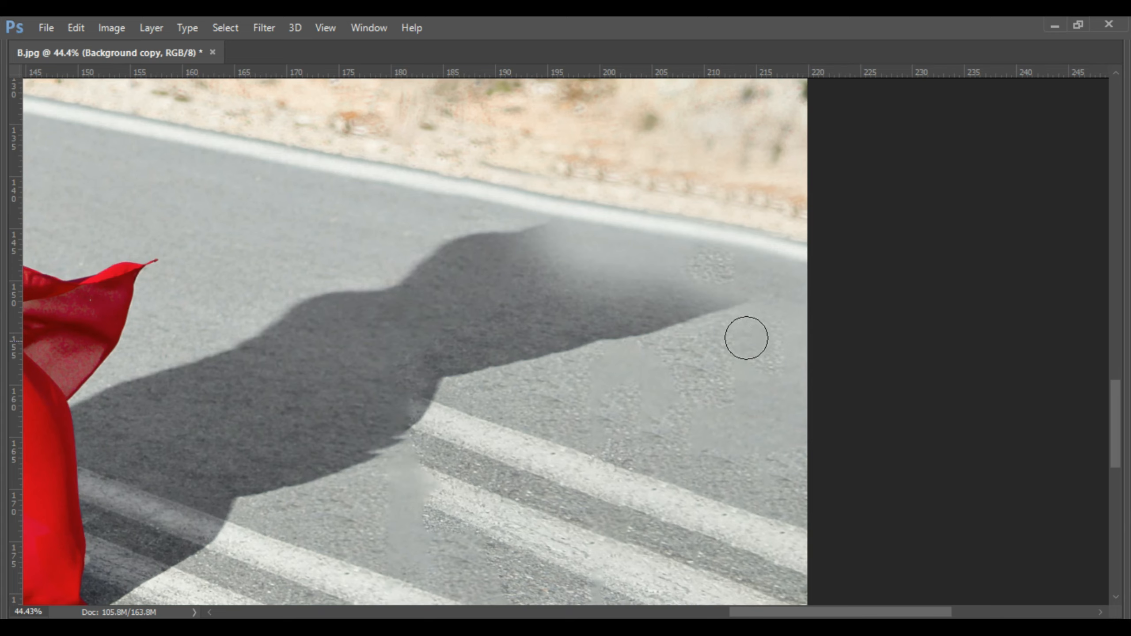
Step: Clone sampled asphalt over the lower right part of the shadow to shorten it
key(Tab)
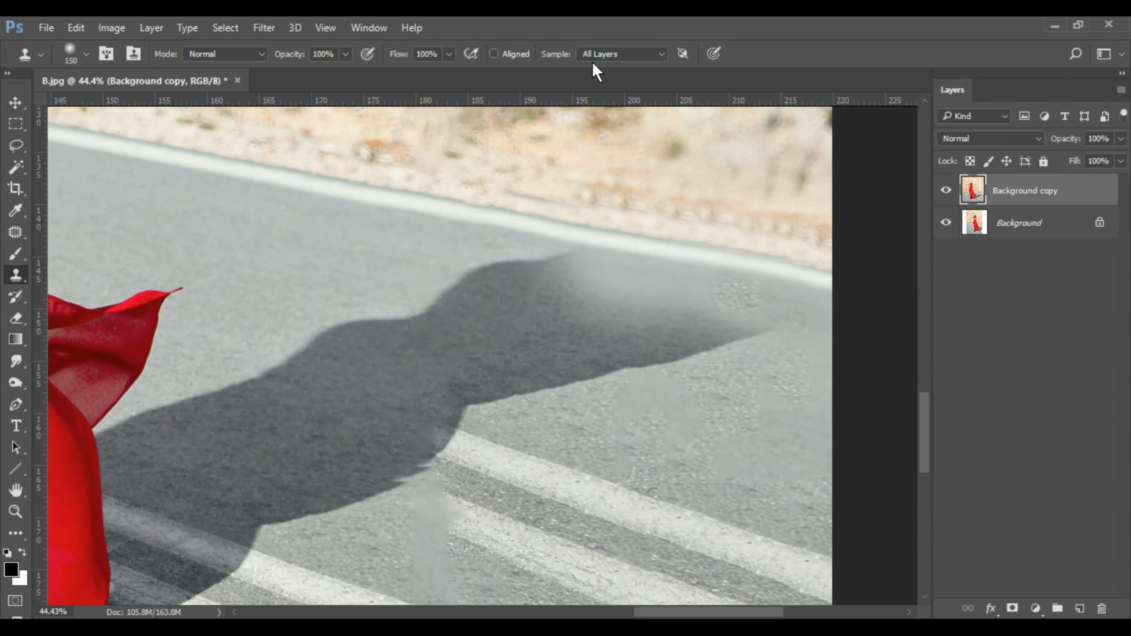
key(Tab)
alt+click(760, 328)
mouse_move(774, 297)
mouse_down()
mouse_move(699, 302)
mouse_move(703, 336)
mouse_move(593, 338)
mouse_move(505, 378)
mouse_move(548, 356)
mouse_move(592, 300)
mouse_move(590, 386)
mouse_up()
alt+click(761, 355)
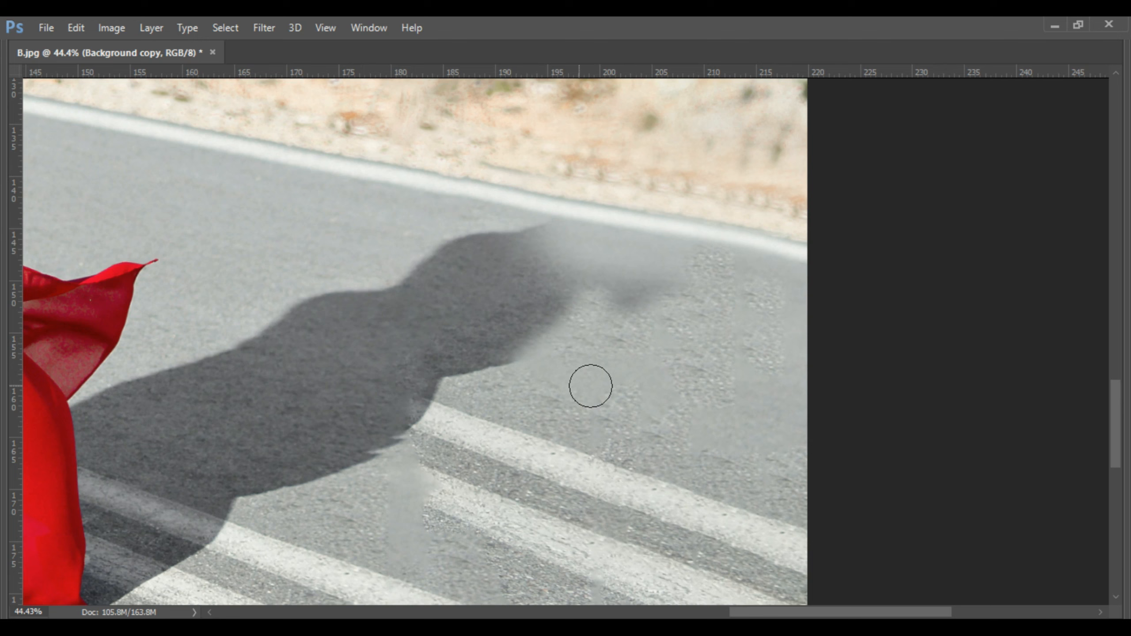
alt+click(603, 364)
mouse_move(583, 328)
mouse_down()
mouse_move(563, 280)
mouse_move(666, 323)
mouse_move(601, 283)
mouse_up()
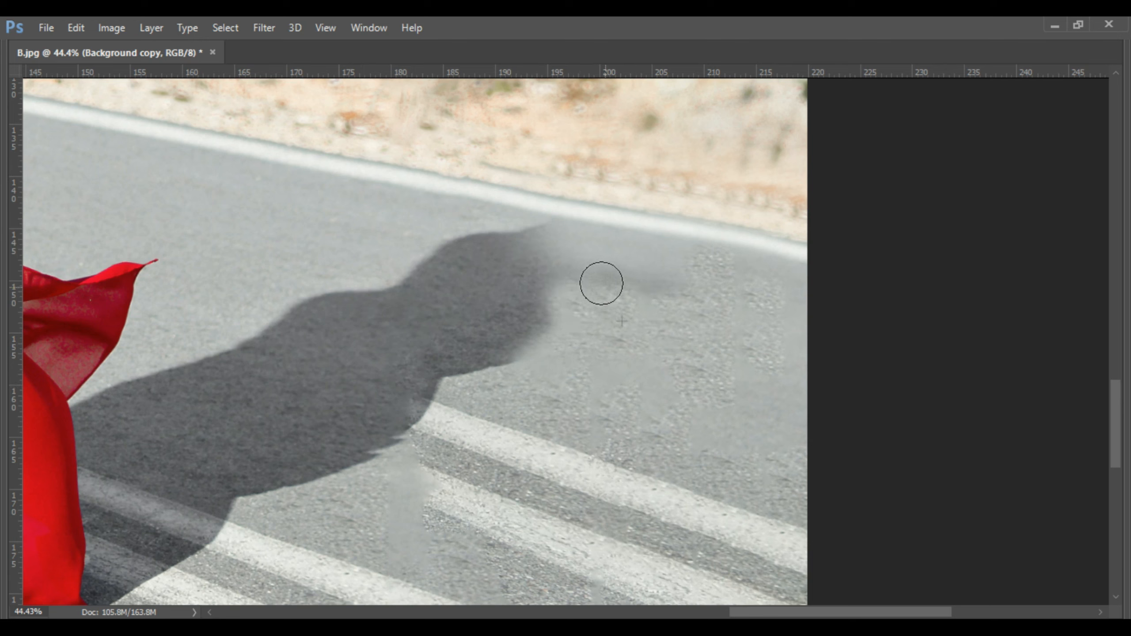
Step: Clone asphalt over the smudged shadow remnants just below the white road-edge line
alt+click(740, 289)
drag(677, 264, 590, 243)
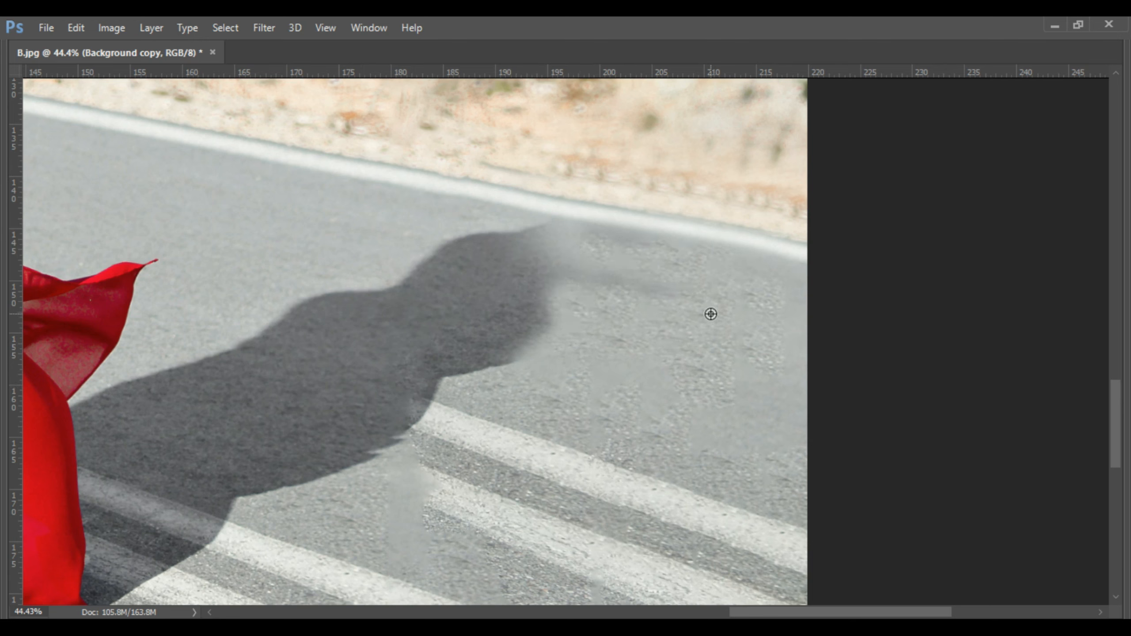
alt+click(731, 307)
drag(675, 289, 611, 272)
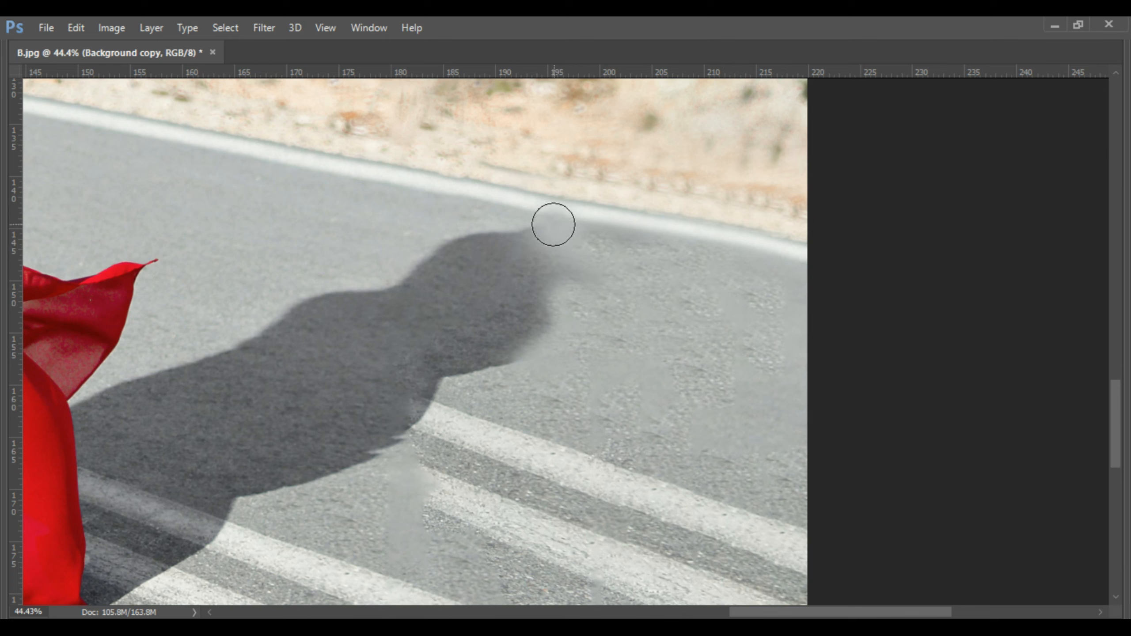
alt+click(477, 197)
click(548, 227)
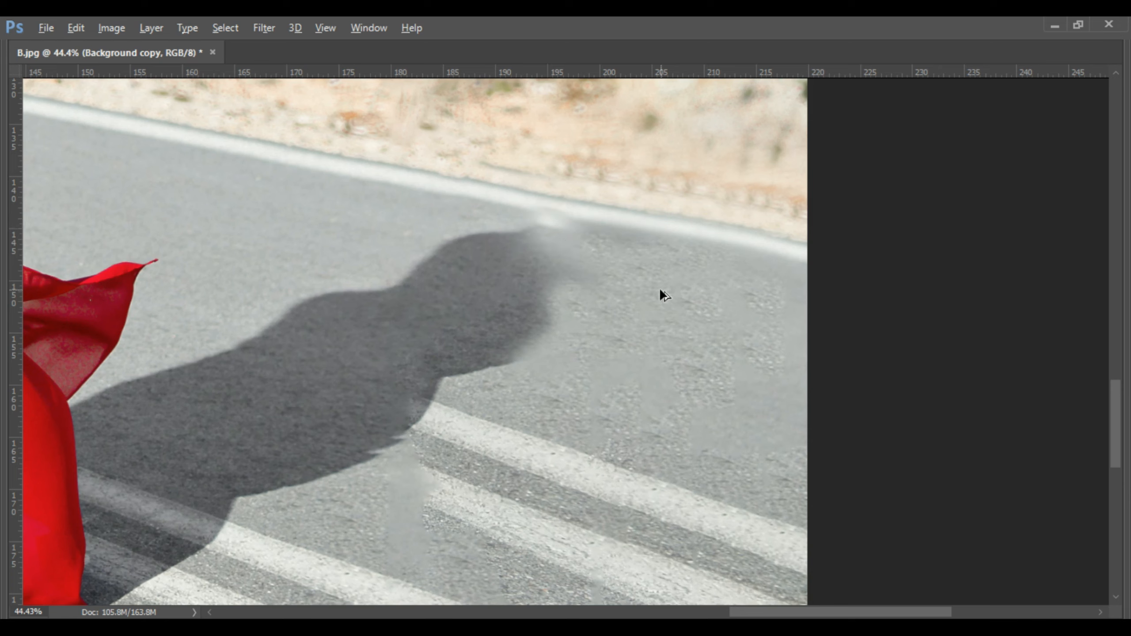
key(ctrl+z)
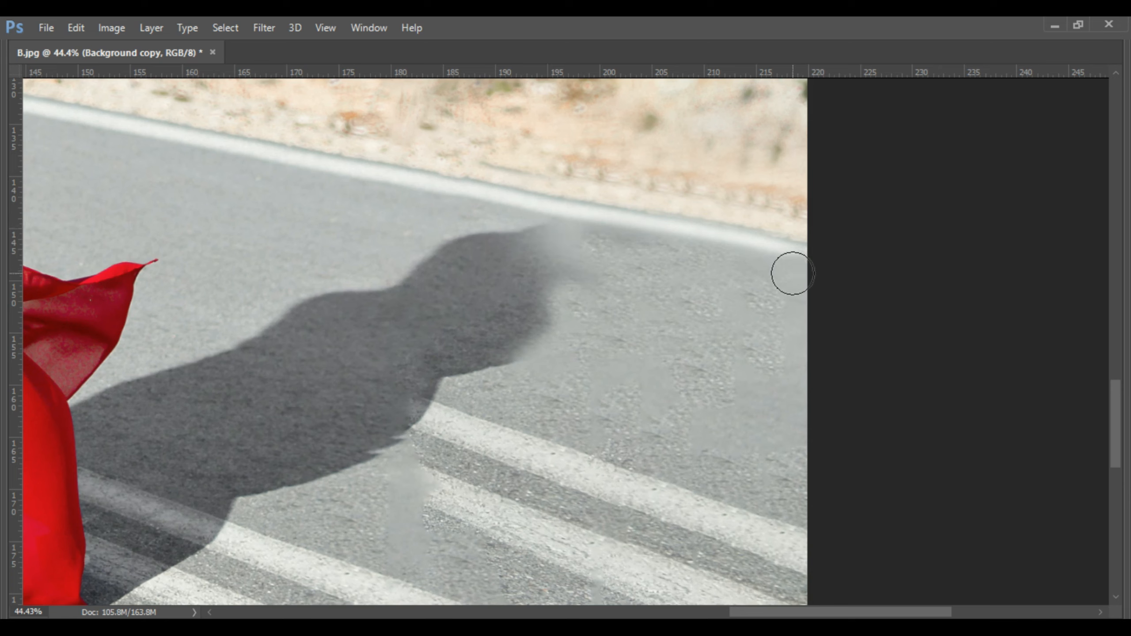
Step: Clone asphalt along the shadow's ragged right edge, and undo the extra stroke at its lower corner
mouse_move(589, 259)
mouse_down()
mouse_move(570, 257)
mouse_move(562, 327)
mouse_up()
drag(539, 364, 503, 380)
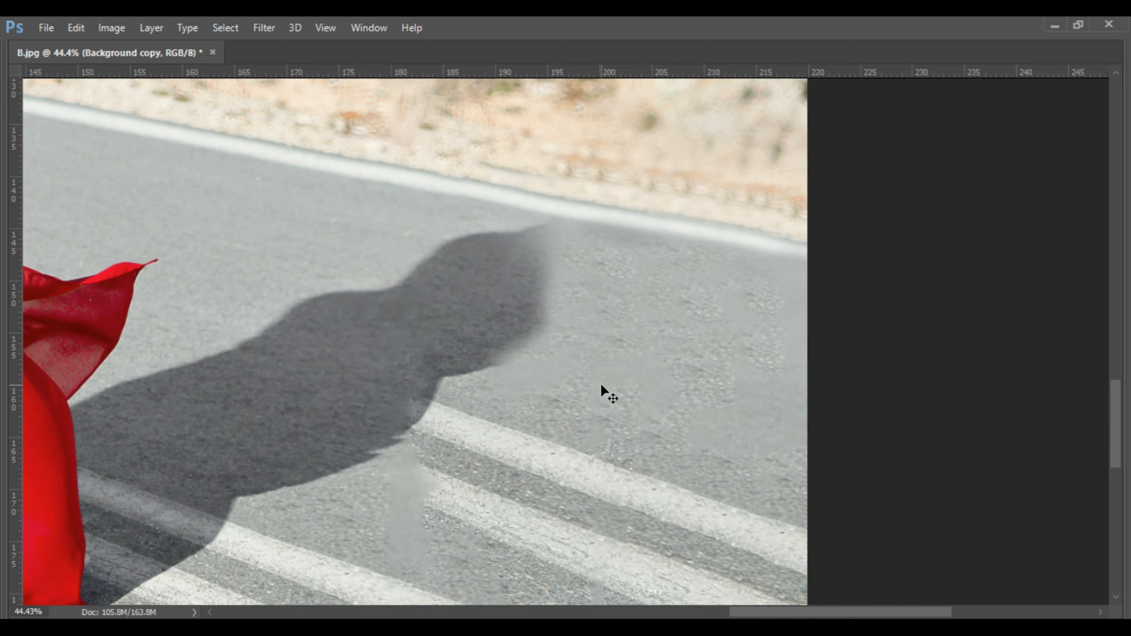
key(ctrl+z)
Step: Shrink the Clone Stamp brush and clone asphalt around the far end of the shadow to give it a smooth rounded outline
alt+click(599, 356)
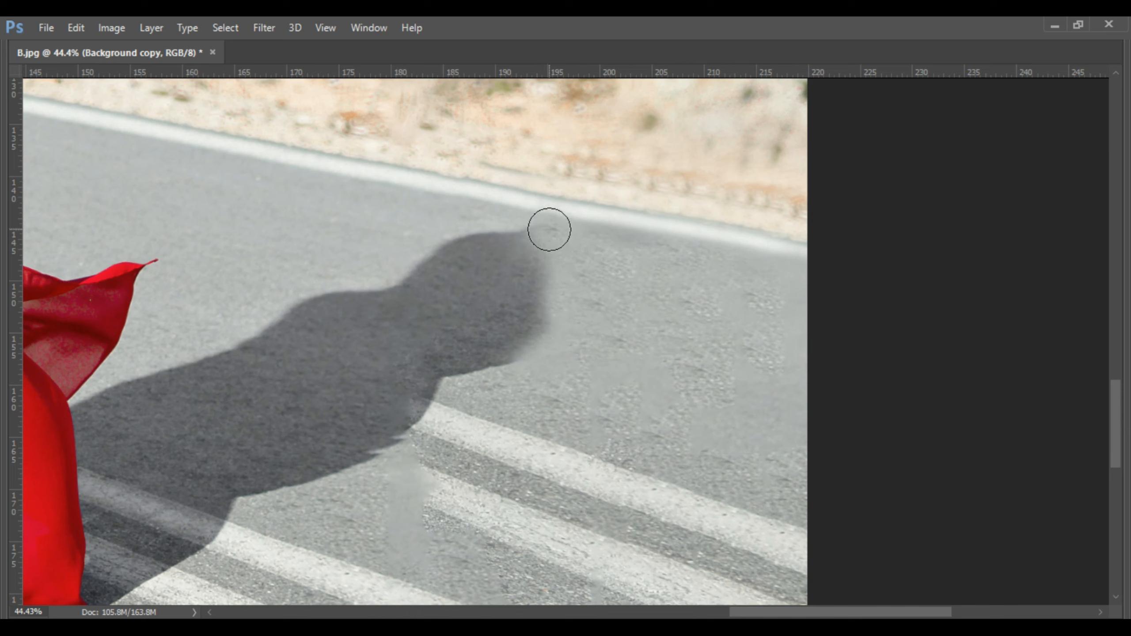
alt+click(329, 204)
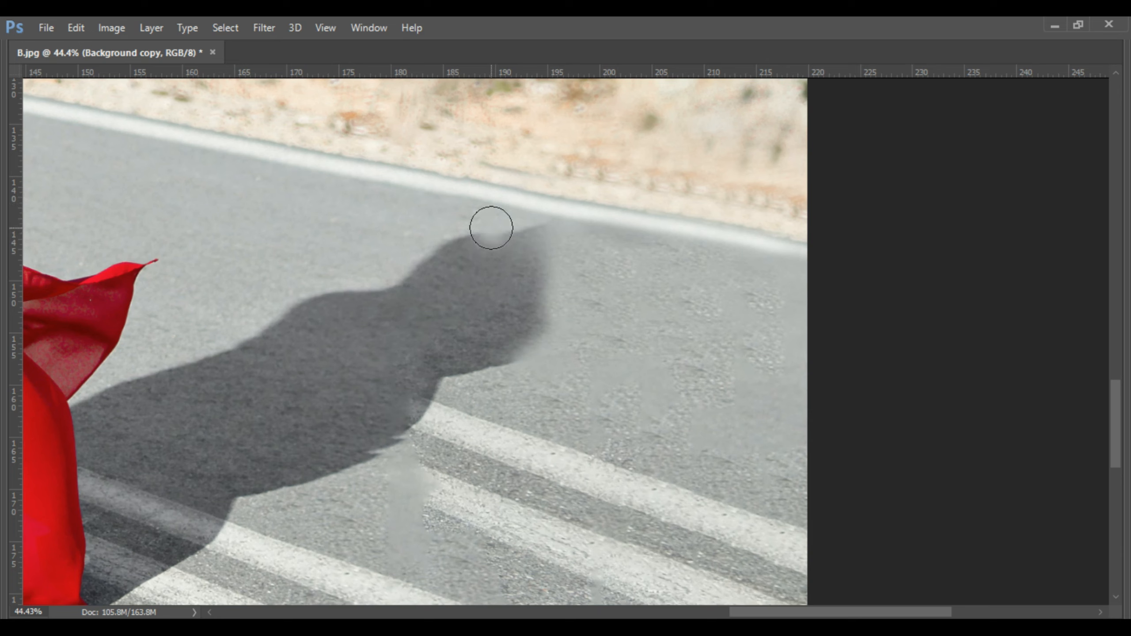
key([)
key([)
key([)
key([)
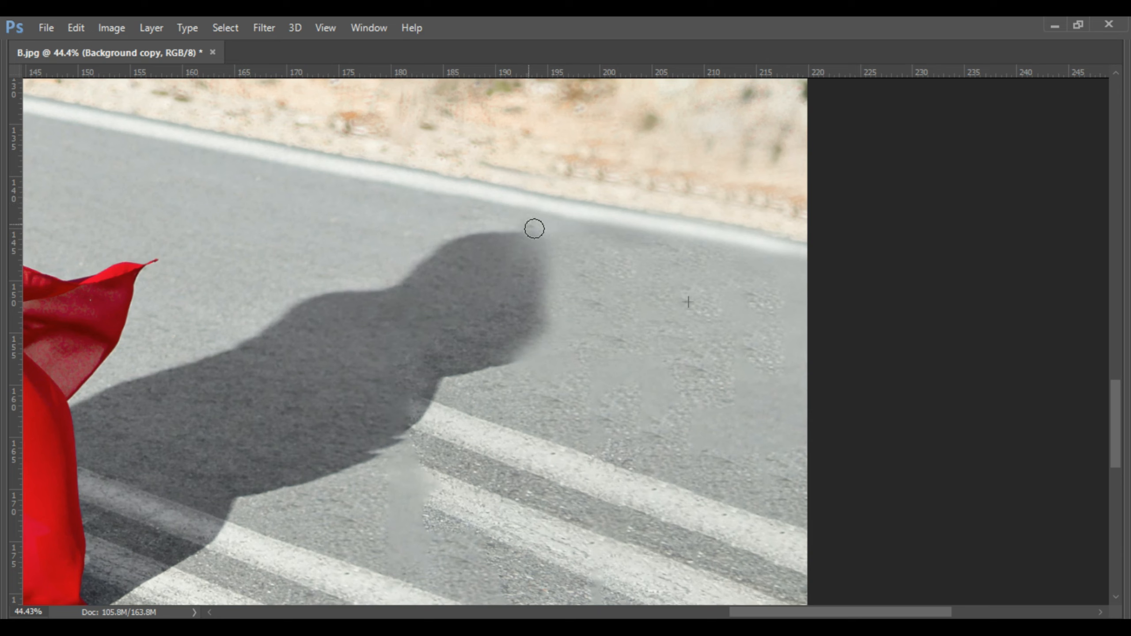
drag(533, 228, 558, 259)
key(ctrl+z)
mouse_move(552, 237)
mouse_down()
mouse_move(551, 314)
mouse_move(501, 380)
mouse_move(567, 322)
mouse_move(501, 371)
mouse_move(540, 324)
mouse_move(546, 250)
mouse_up()
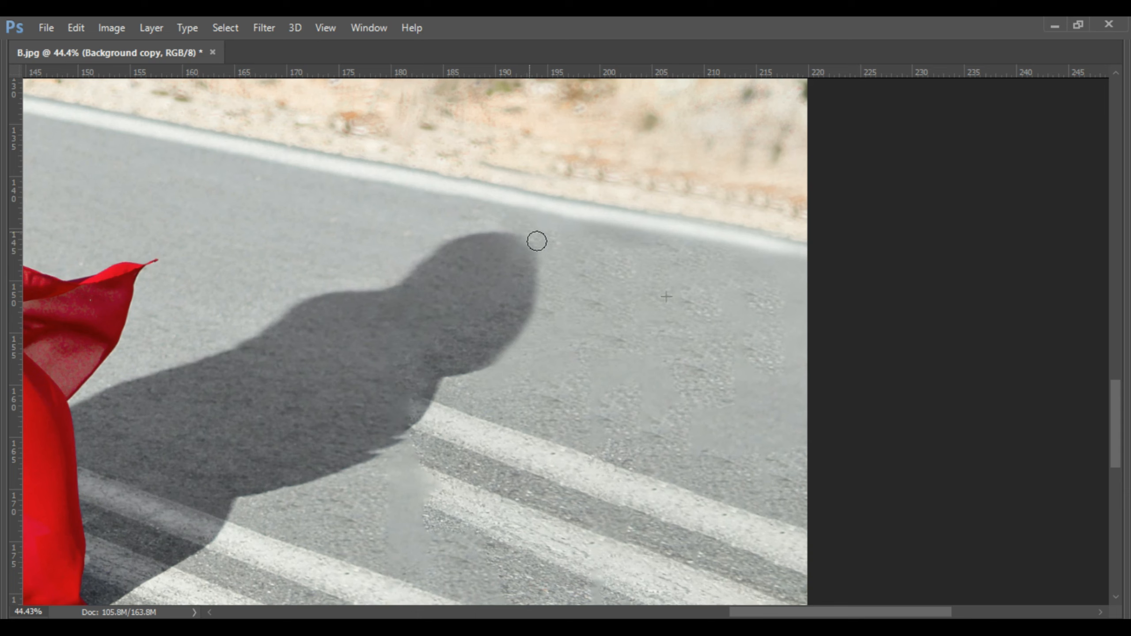
Step: Clone over the jagged bits along the shadow's lower edge, just before the road stripes, to smooth its outline
drag(598, 399, 608, 325)
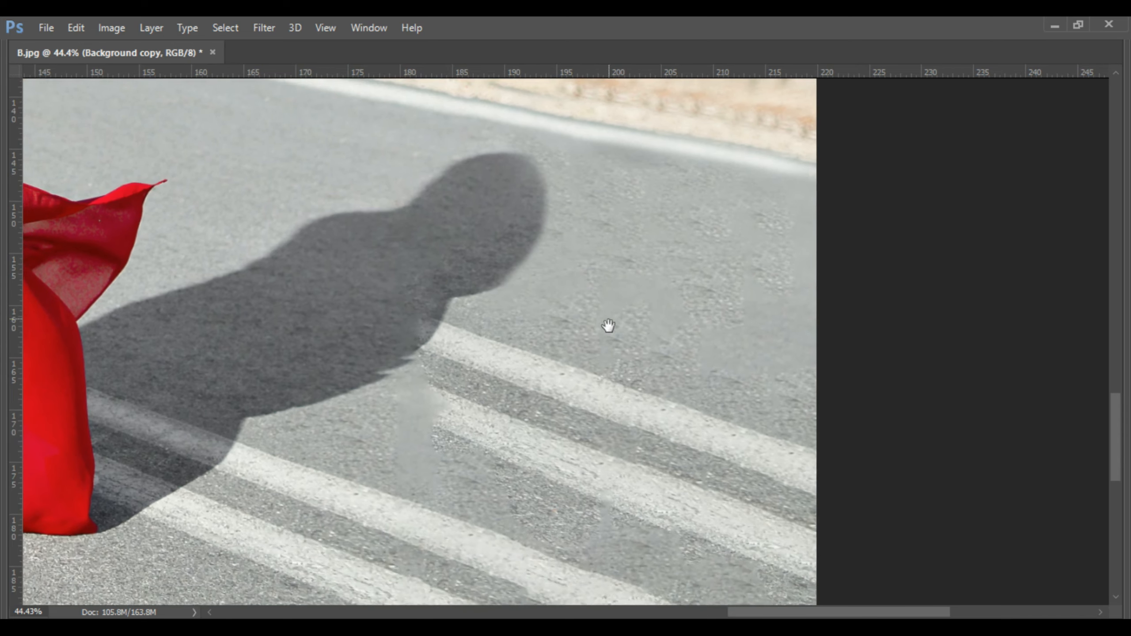
mouse_move(444, 429)
mouse_down()
mouse_move(450, 298)
mouse_move(534, 282)
mouse_move(516, 301)
mouse_move(461, 295)
mouse_move(430, 329)
mouse_up()
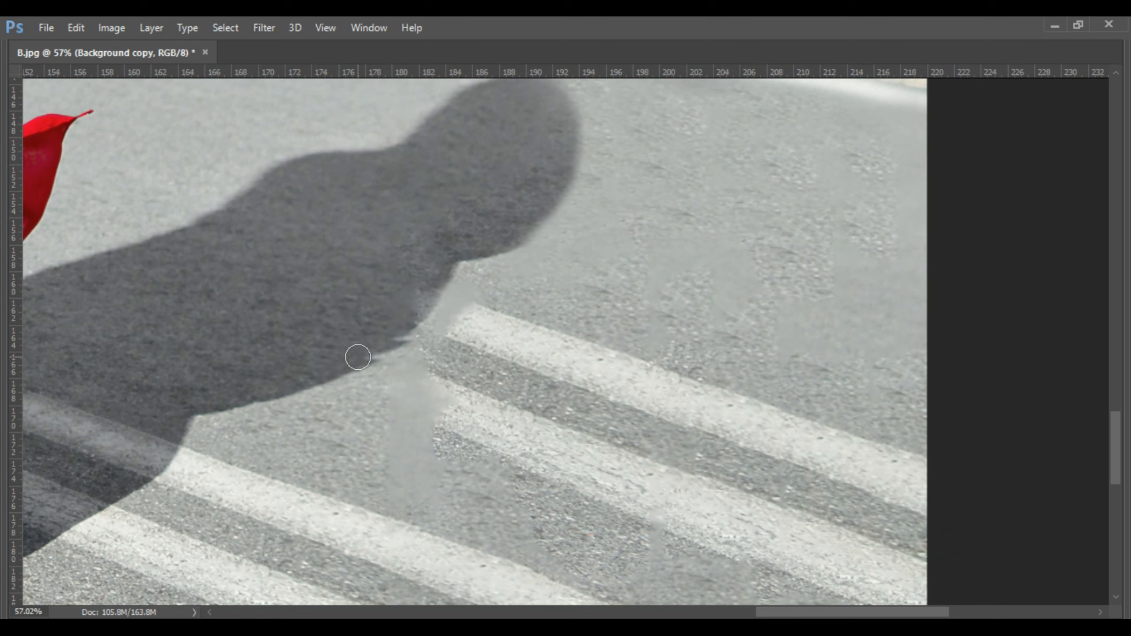
click(422, 316)
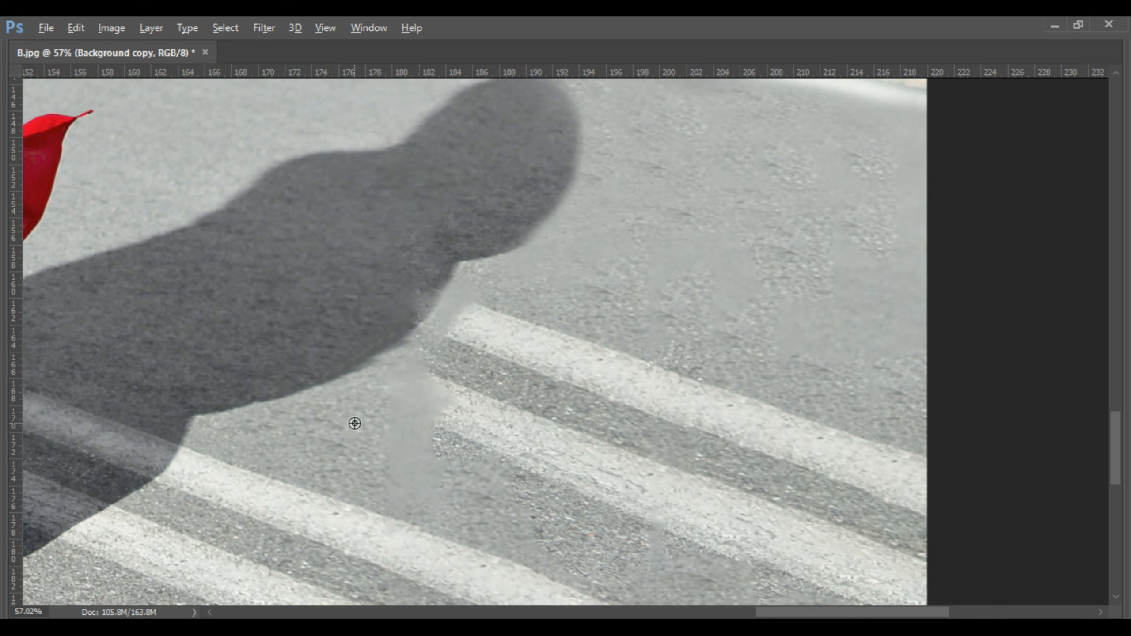
drag(374, 378, 411, 359)
Step: Clone sampled asphalt over the upper white stripe beyond the shadow, from its end beside the shadow to past its middle
drag(479, 301, 442, 335)
alt+click(628, 265)
drag(527, 318, 479, 343)
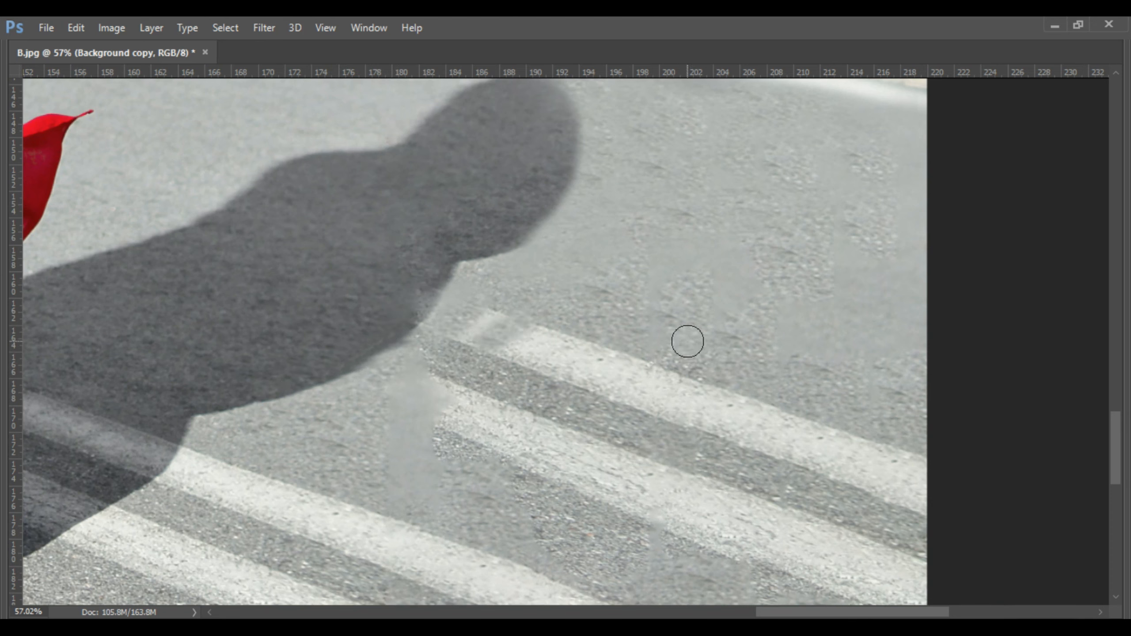
alt+click(671, 309)
drag(513, 316, 670, 370)
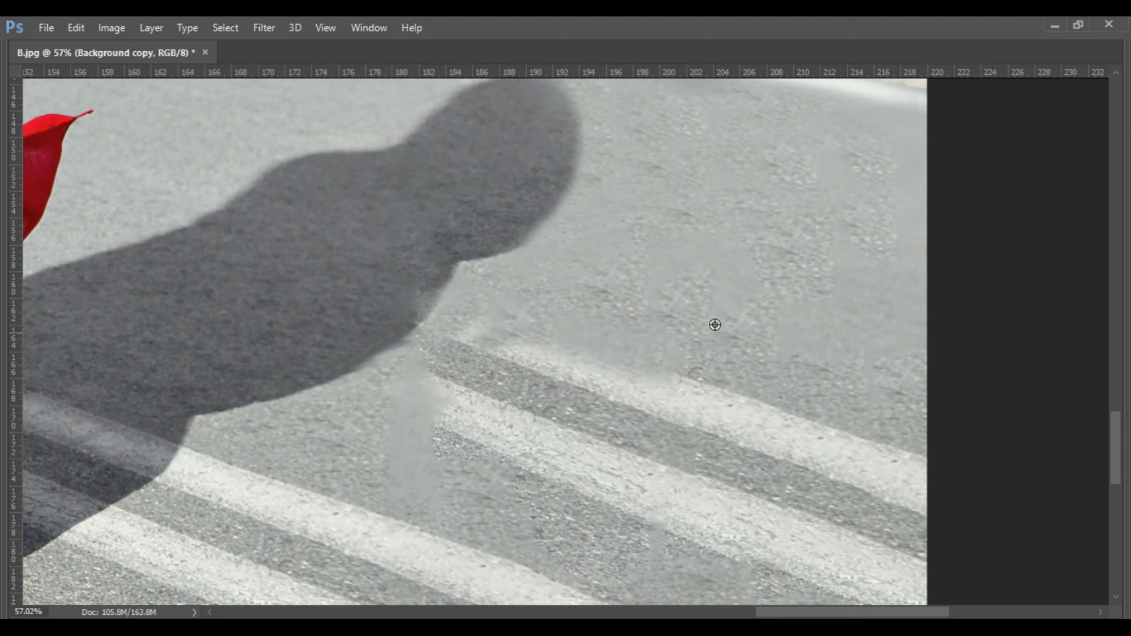
alt+click(708, 306)
mouse_move(525, 311)
mouse_down()
mouse_move(478, 343)
mouse_move(601, 375)
mouse_move(655, 369)
mouse_move(731, 414)
mouse_move(679, 423)
mouse_up()
alt+click(617, 294)
alt+click(644, 309)
alt+click(749, 304)
alt+click(631, 285)
drag(451, 372, 525, 381)
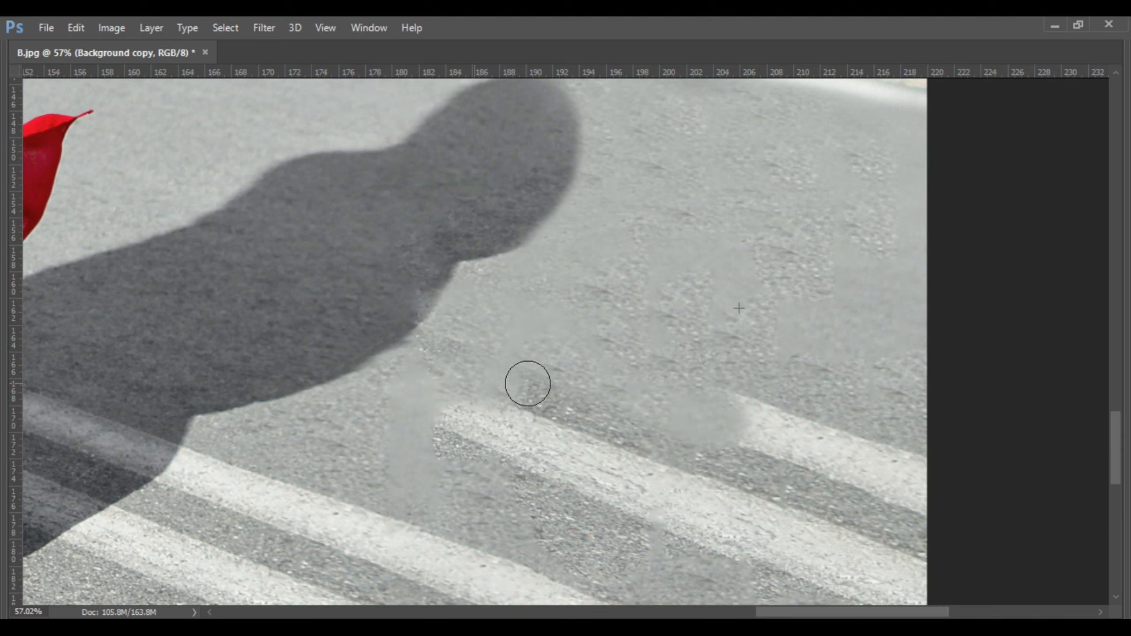
Step: Clone asphalt over the remainder of the upper white stripe up to the photo's right edge
alt+click(672, 232)
mouse_move(610, 294)
mouse_down()
mouse_move(736, 332)
mouse_move(846, 384)
mouse_up()
alt+click(761, 324)
drag(702, 313, 651, 248)
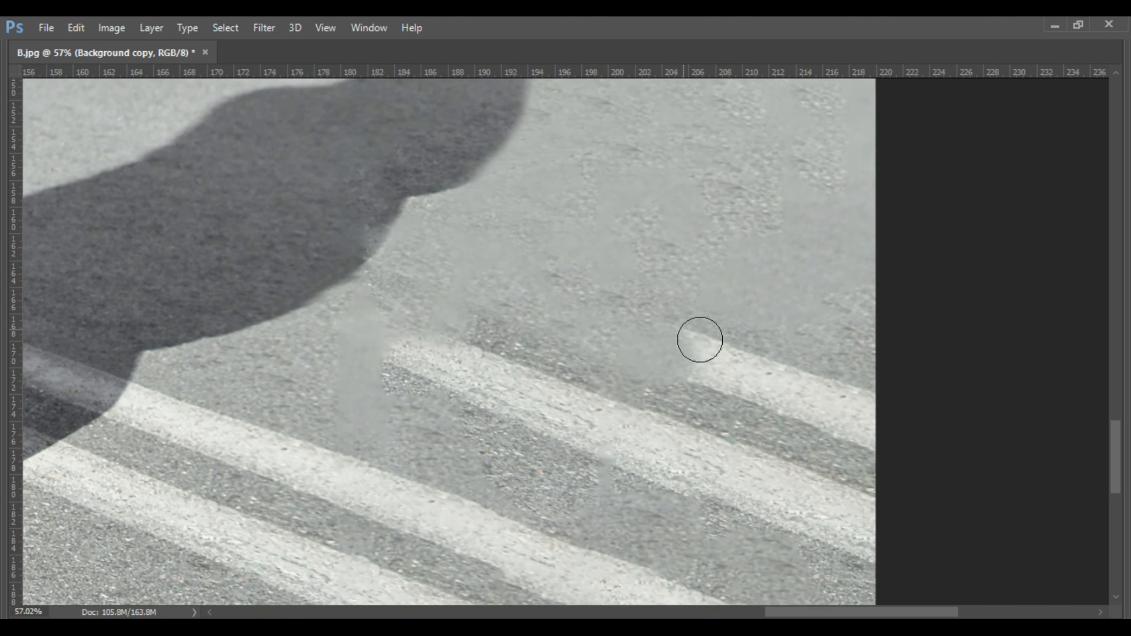
mouse_move(700, 339)
mouse_down()
mouse_move(810, 375)
mouse_move(677, 338)
mouse_move(792, 399)
mouse_move(697, 365)
mouse_move(825, 411)
mouse_move(761, 339)
mouse_move(852, 434)
mouse_up()
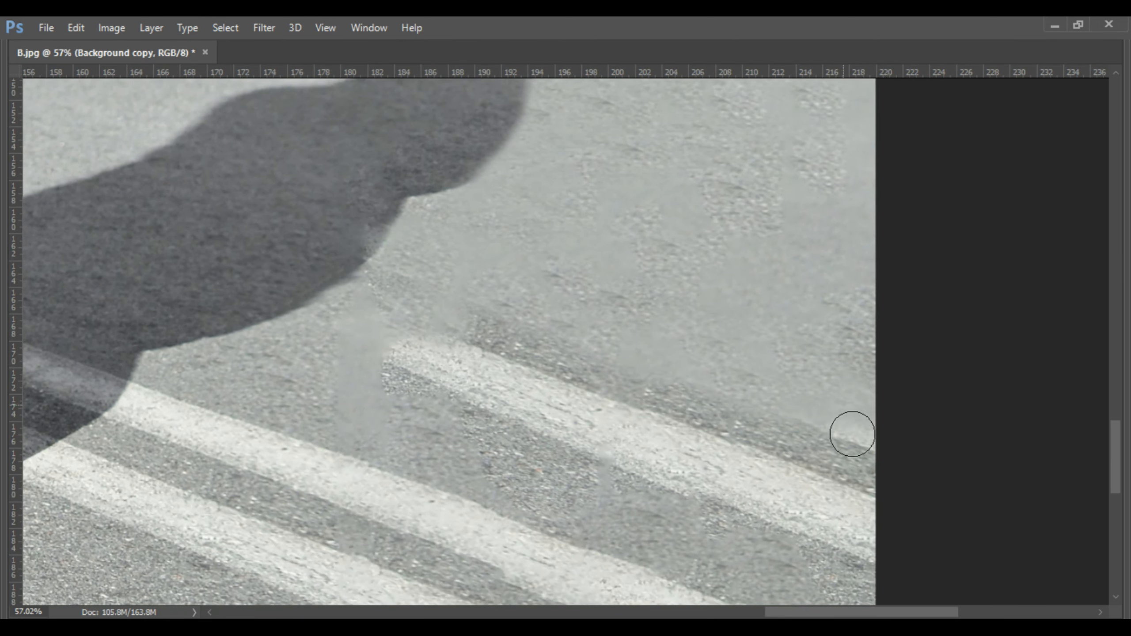
drag(775, 331, 782, 302)
Step: Clone sampled asphalt along the whole next duplicate white stripe beyond the shadow, and review the cleaned road in the full image
alt+click(727, 273)
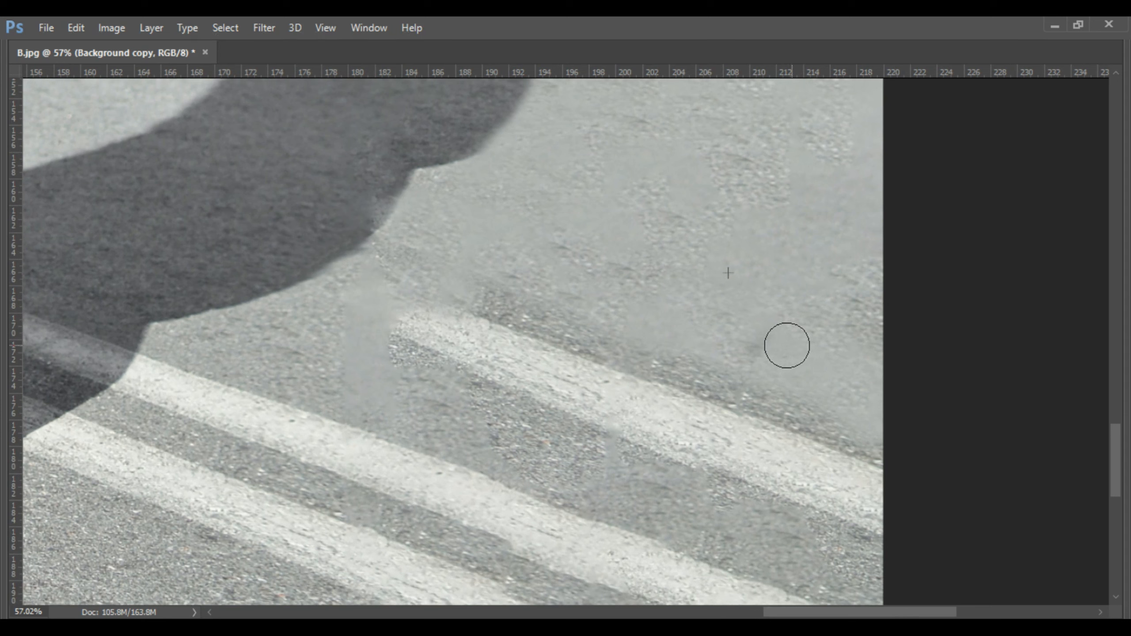
alt+click(501, 310)
drag(572, 364, 613, 361)
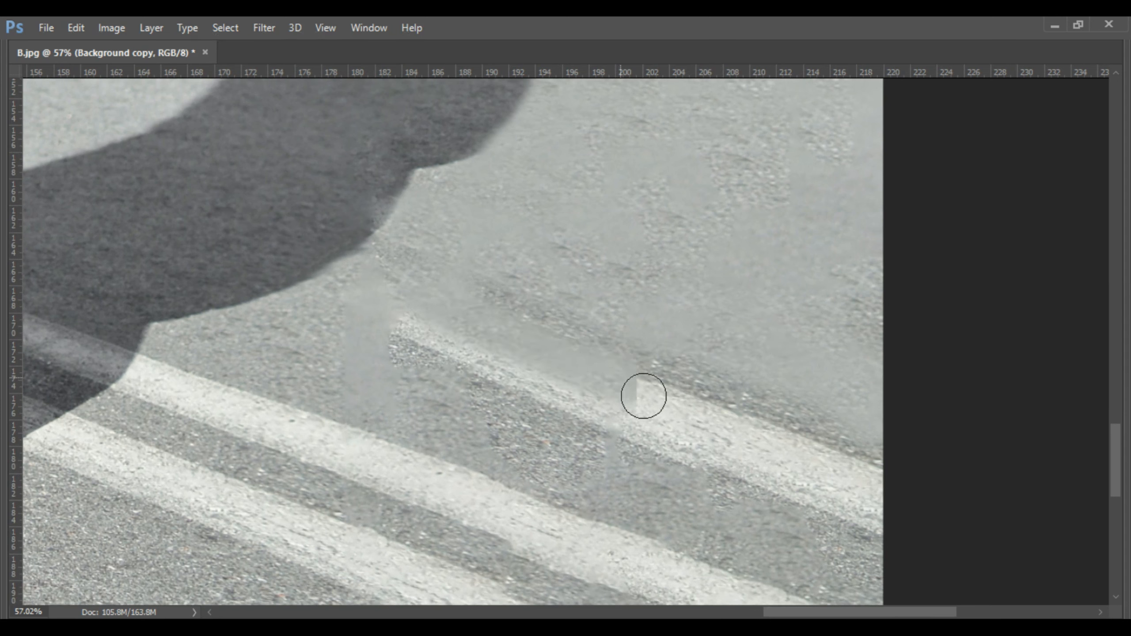
mouse_move(643, 395)
mouse_down()
mouse_move(819, 461)
mouse_move(846, 445)
mouse_up()
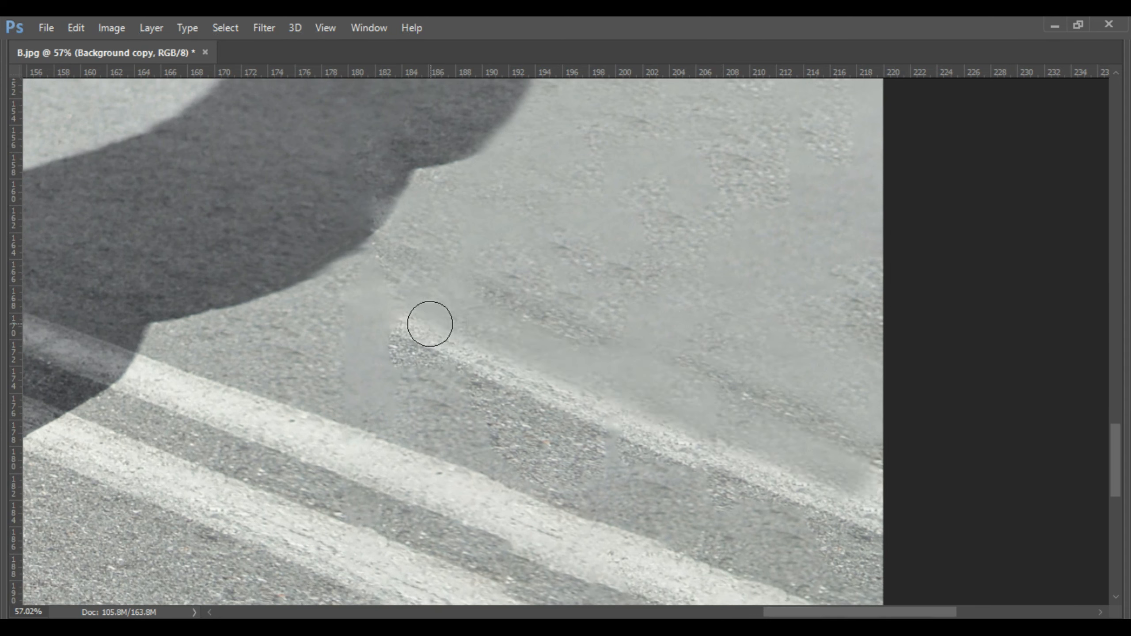
mouse_move(429, 323)
mouse_down()
mouse_move(558, 391)
mouse_move(830, 491)
mouse_up()
drag(619, 435, 855, 529)
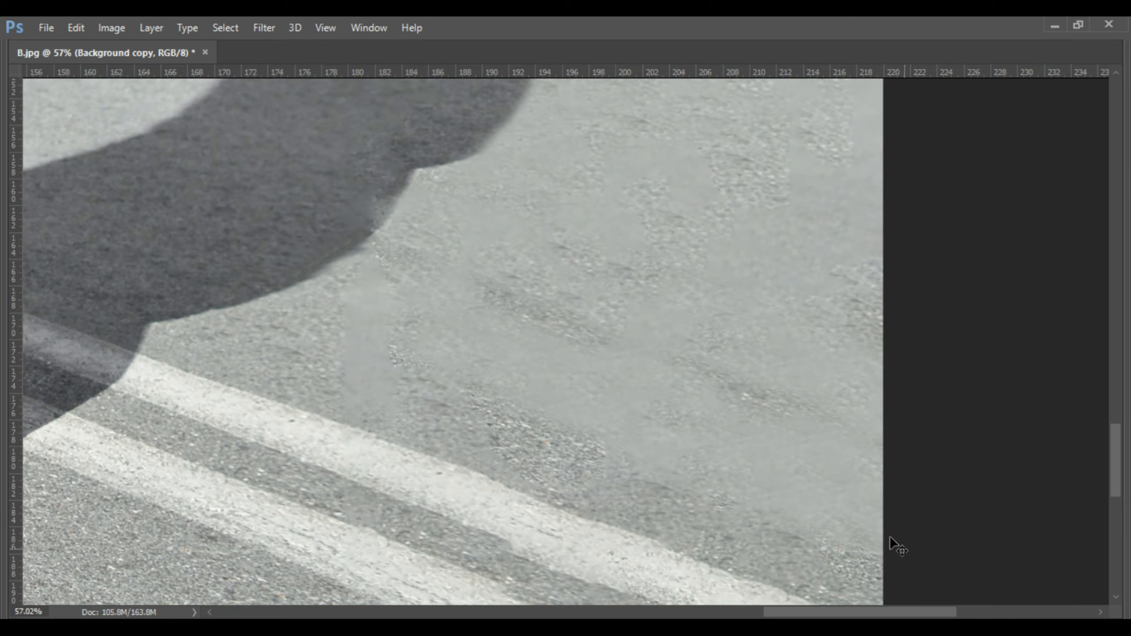
key(ctrl+0)
drag(825, 465, 736, 452)
scroll(670, 352, down, 3)
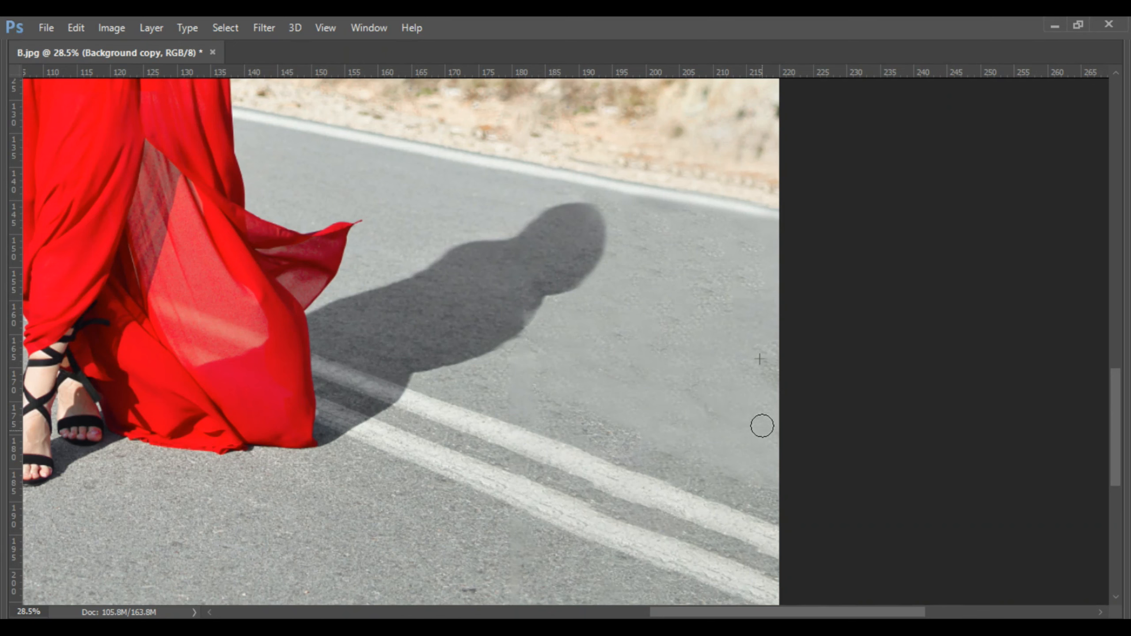
key(ctrl+0)
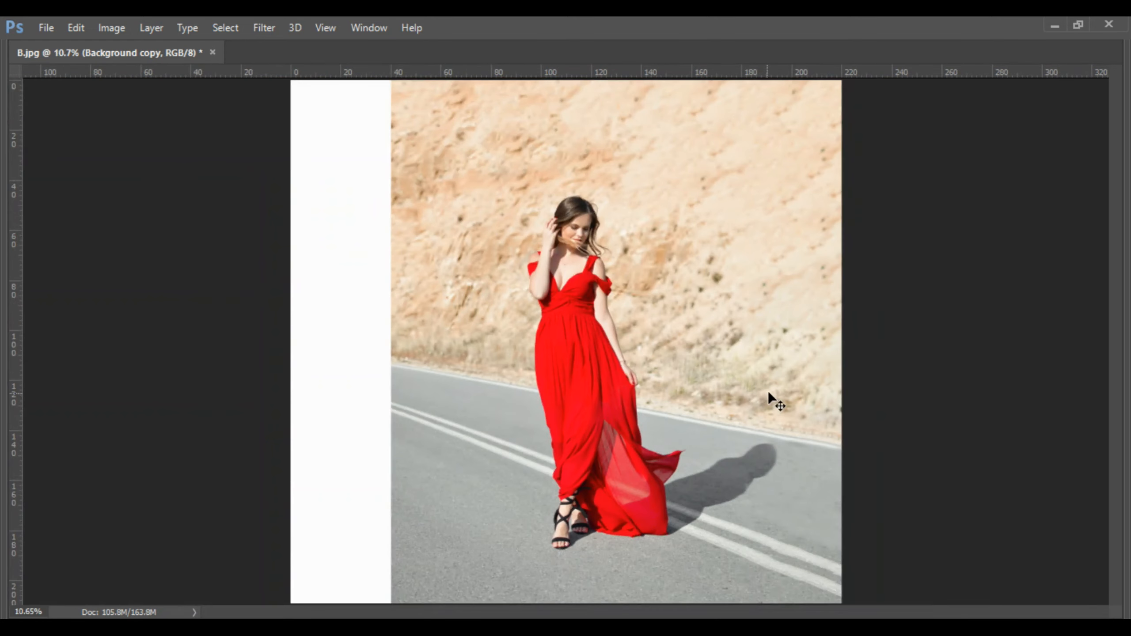
Step: Select the blank white strip left of the photo with a rectangular marquee and nudge its border exactly onto the photo's edge
key(ctrl+minus)
mouse_move(629, 384)
mouse_down()
mouse_move(653, 387)
mouse_move(627, 418)
mouse_up()
key(ctrl+minus)
key(ctrl+minus)
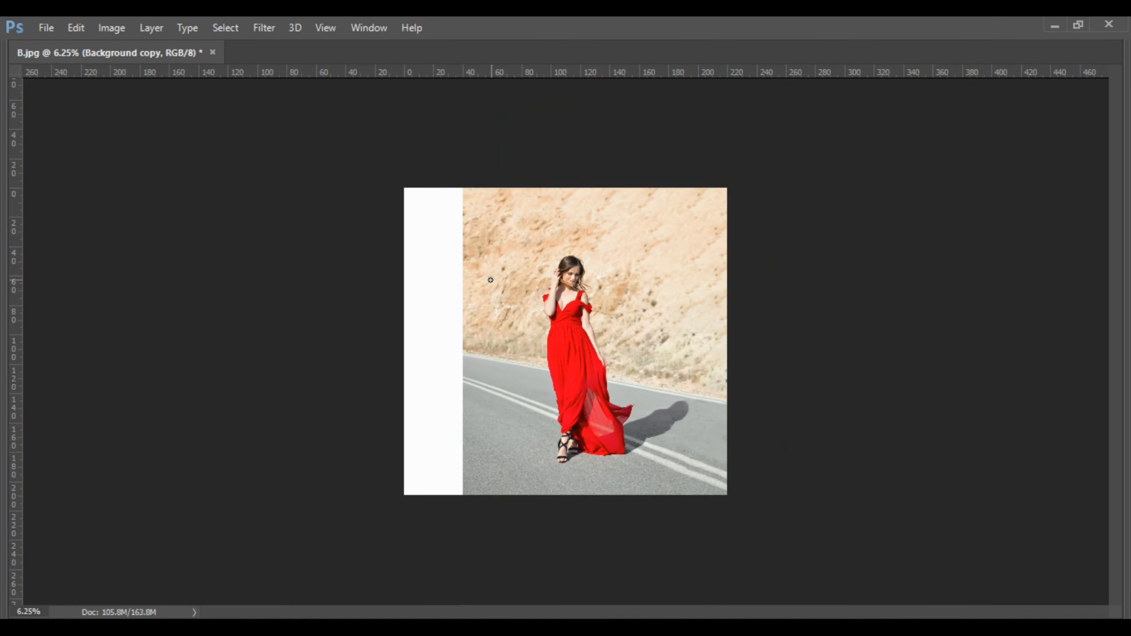
drag(380, 159, 463, 542)
scroll(461, 346, up, 10)
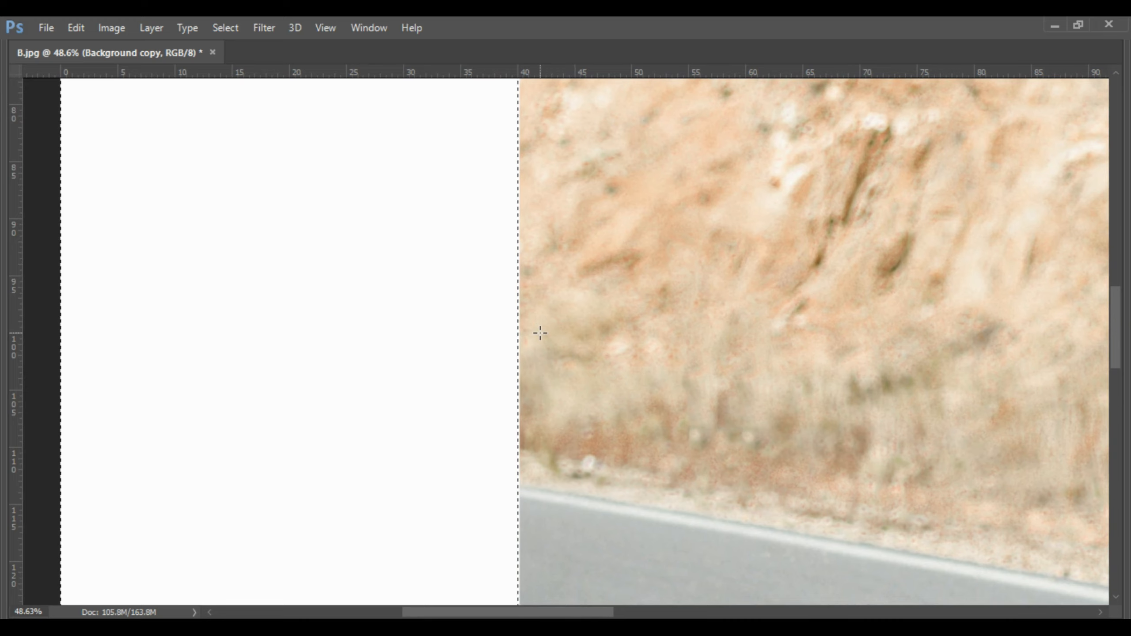
key(shift+Right)
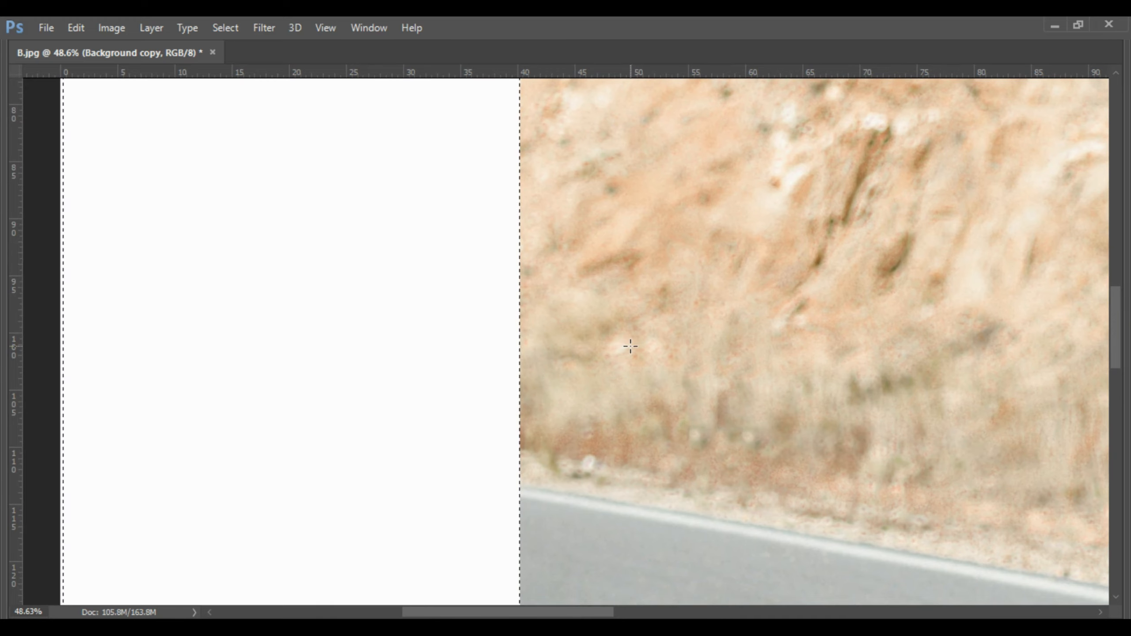
scroll(525, 331, up, 6)
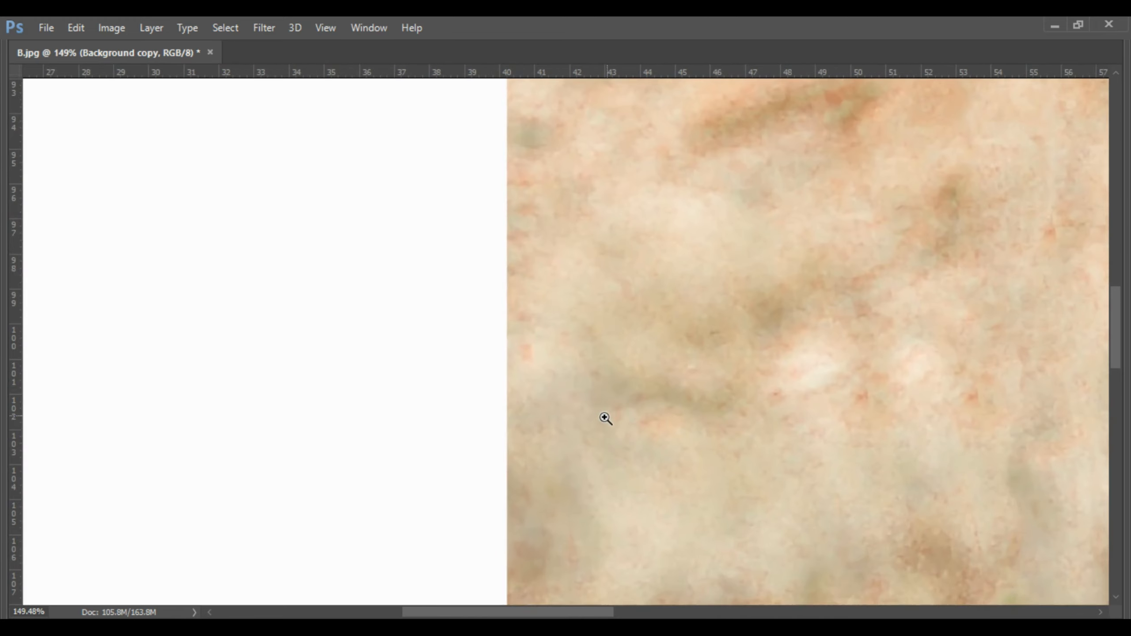
key(Left)
key(Left)
key(Left)
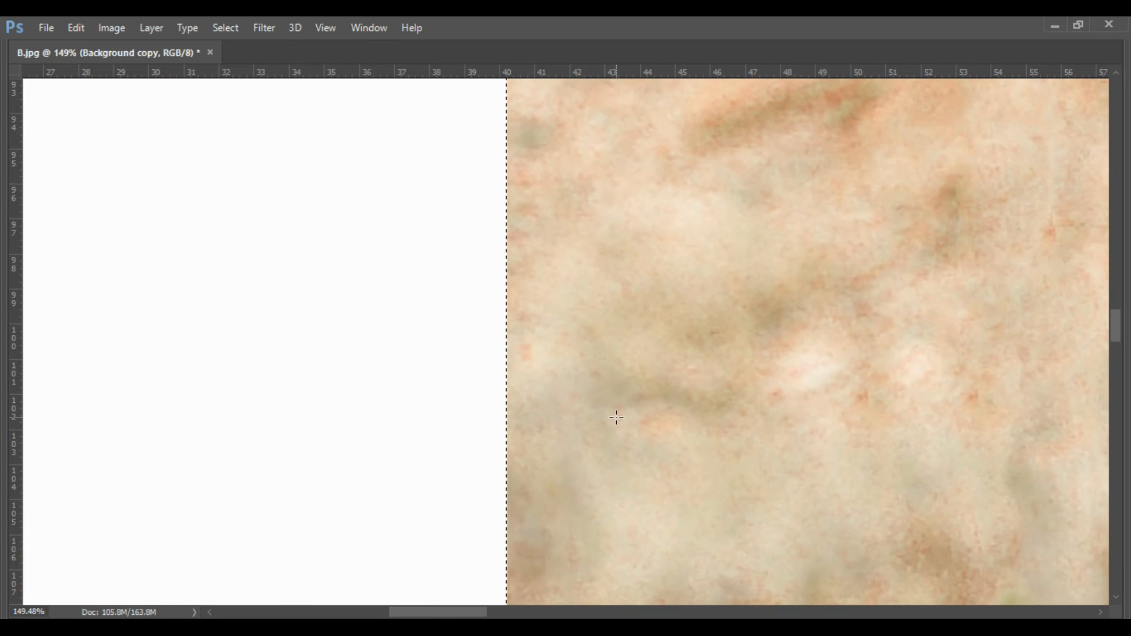
key(ctrl+0)
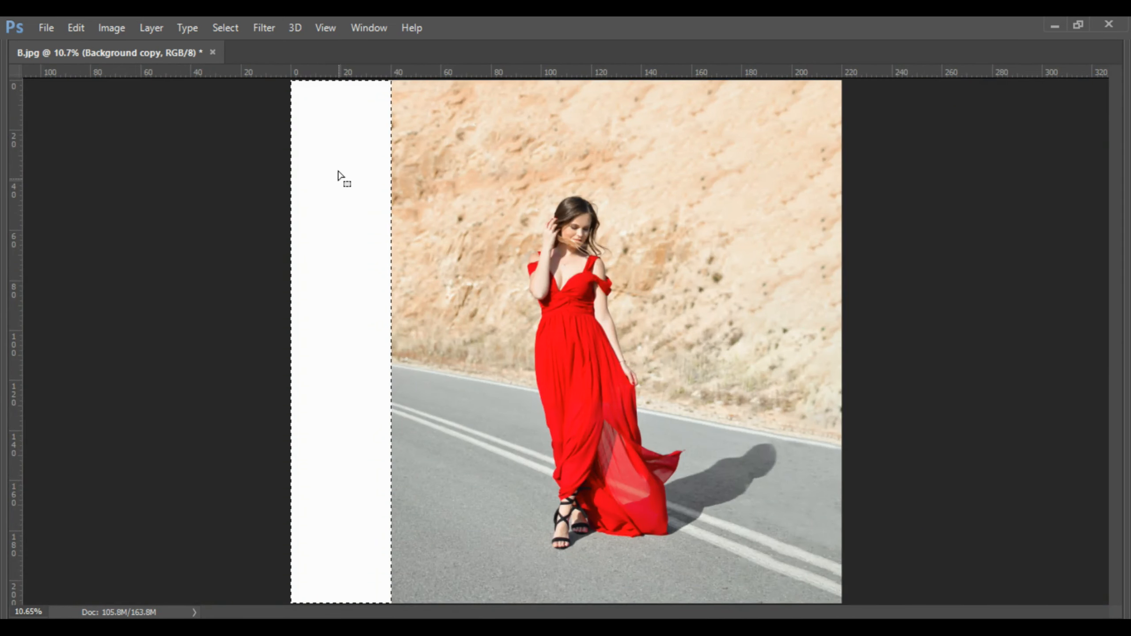
Step: Fill the selected white strip using Content-Aware with Color Adaptation, Normal mode and 100% opacity, and deselect it
click(76, 28)
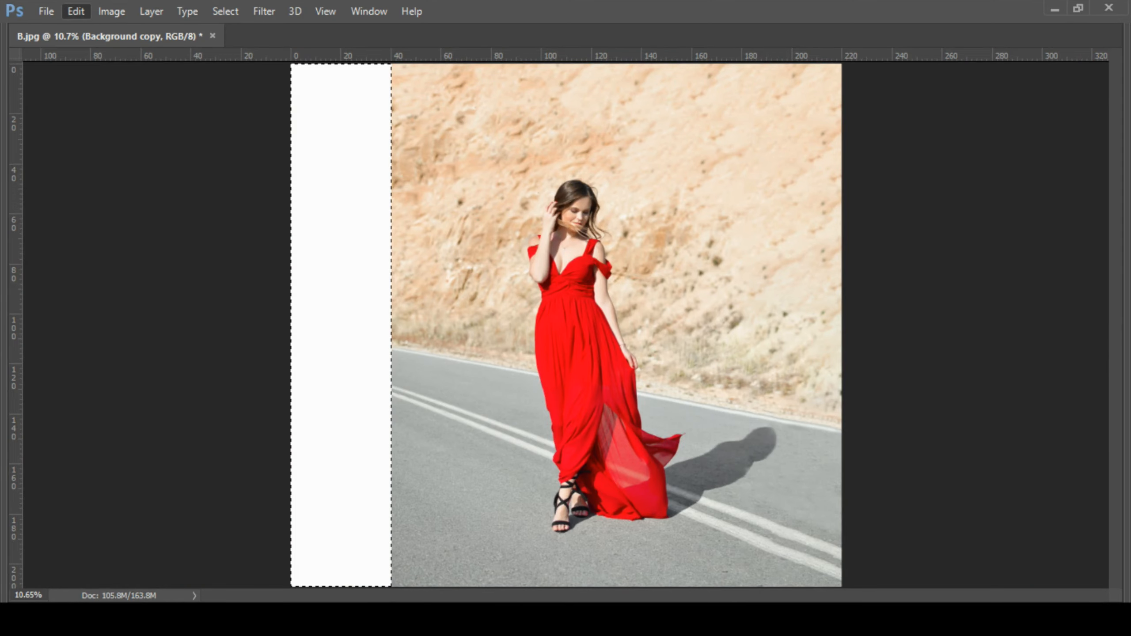
click(200, 278)
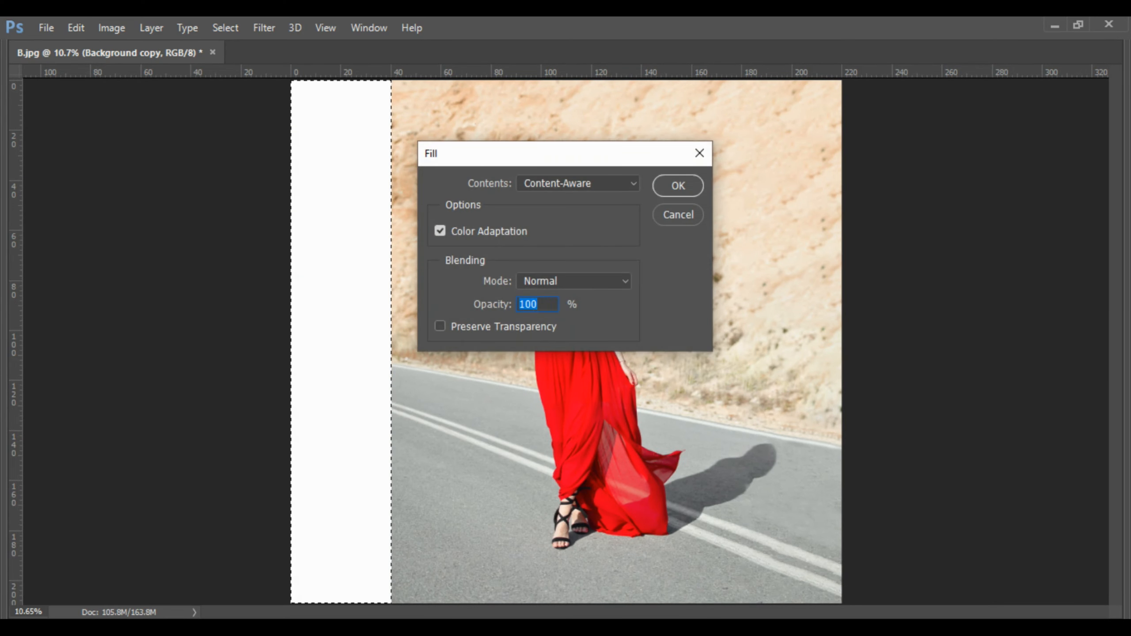
click(677, 185)
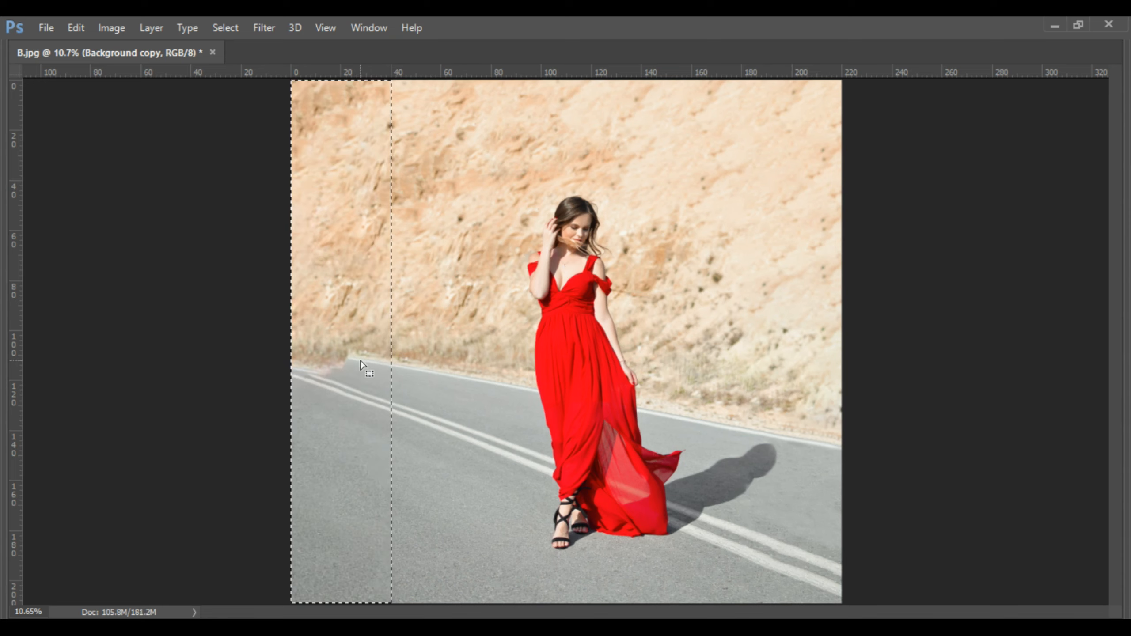
key(ctrl+d)
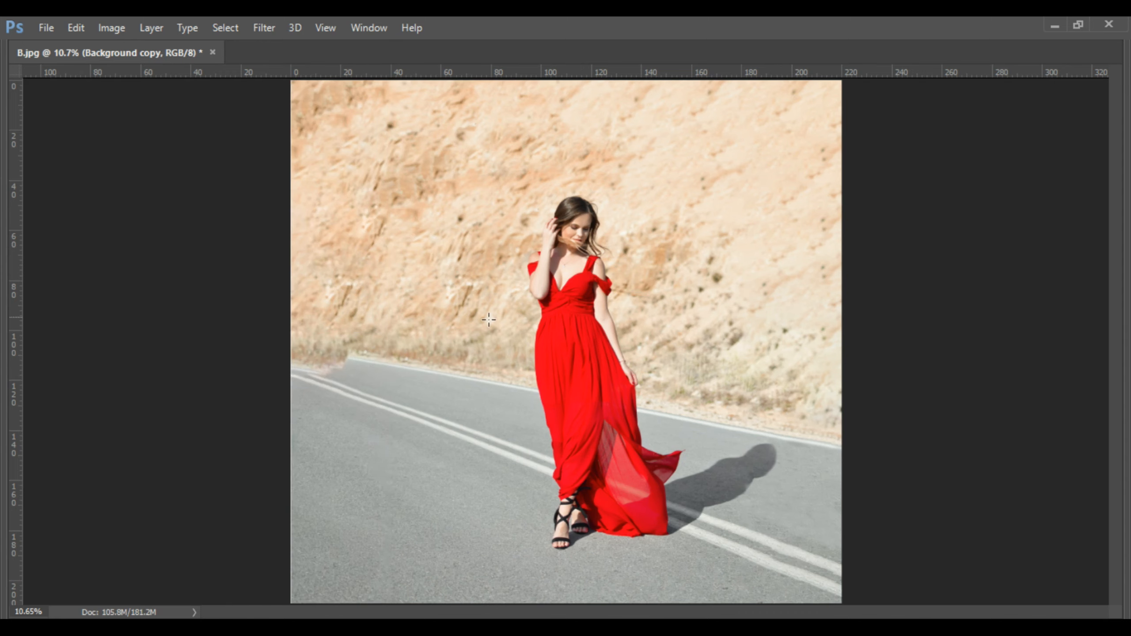
Step: Clone the white road-edge line and its gravel verge with an enlarged brush across the gap to the photo's left edge
key(ctrl+minus)
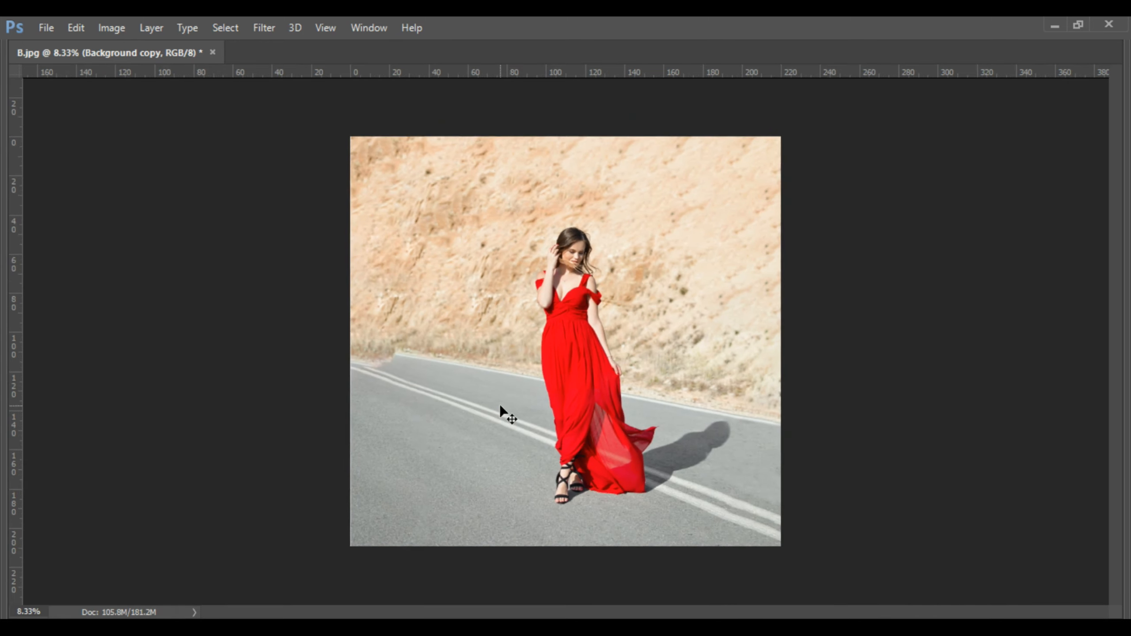
key(ctrl+plus)
key(ctrl+plus)
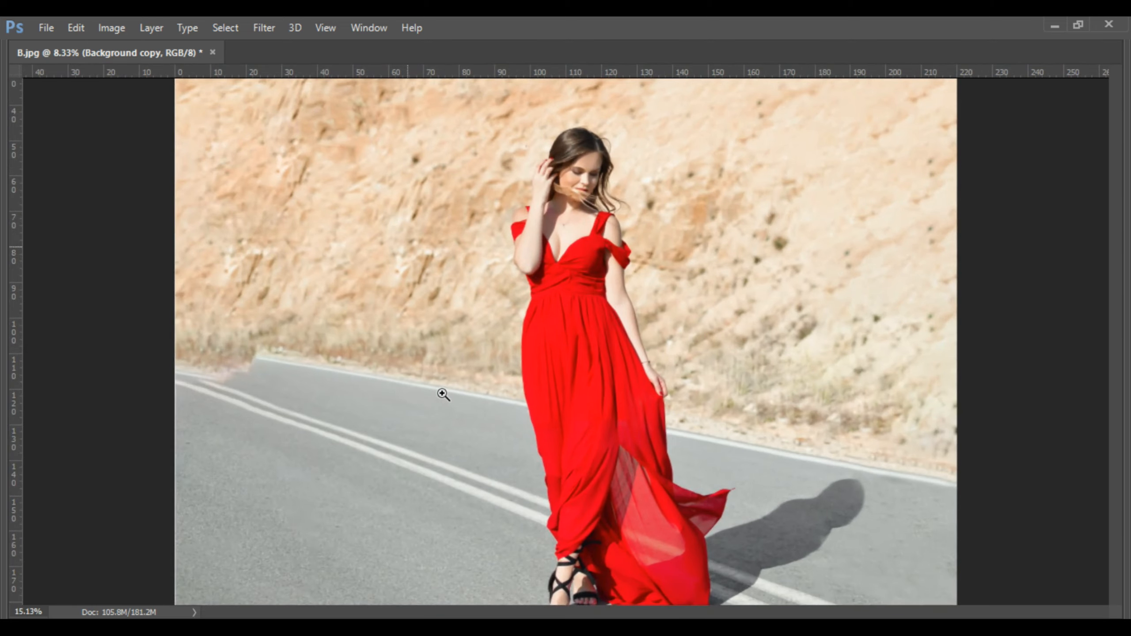
drag(268, 386, 415, 388)
scroll(439, 373, up, 4)
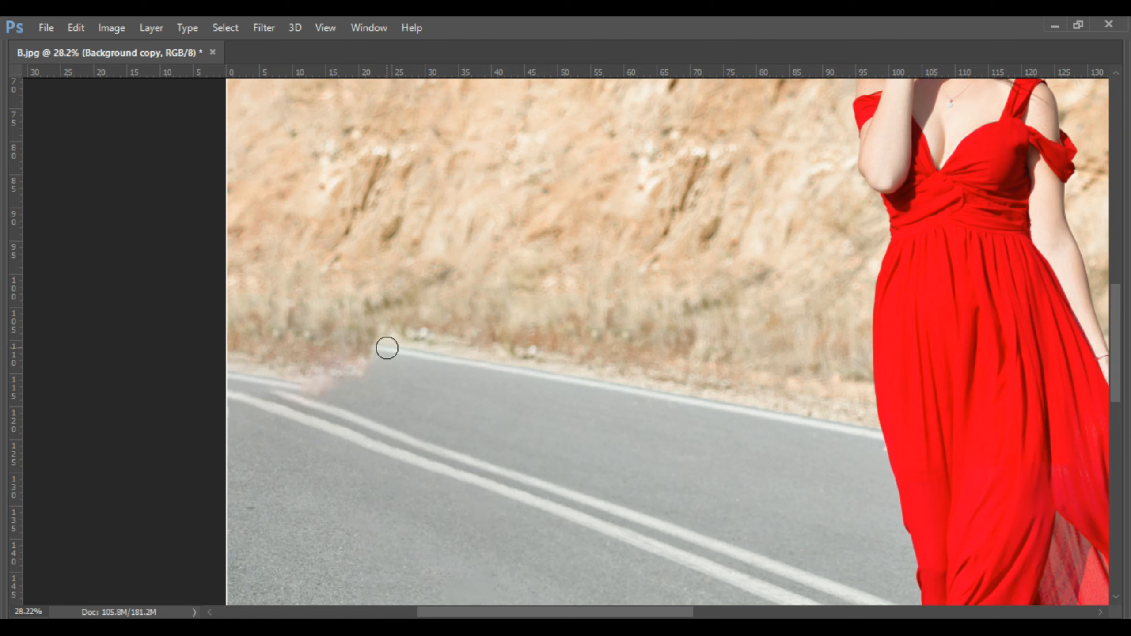
key(bracketright)
key(bracketright)
key(bracketright)
key(bracketright)
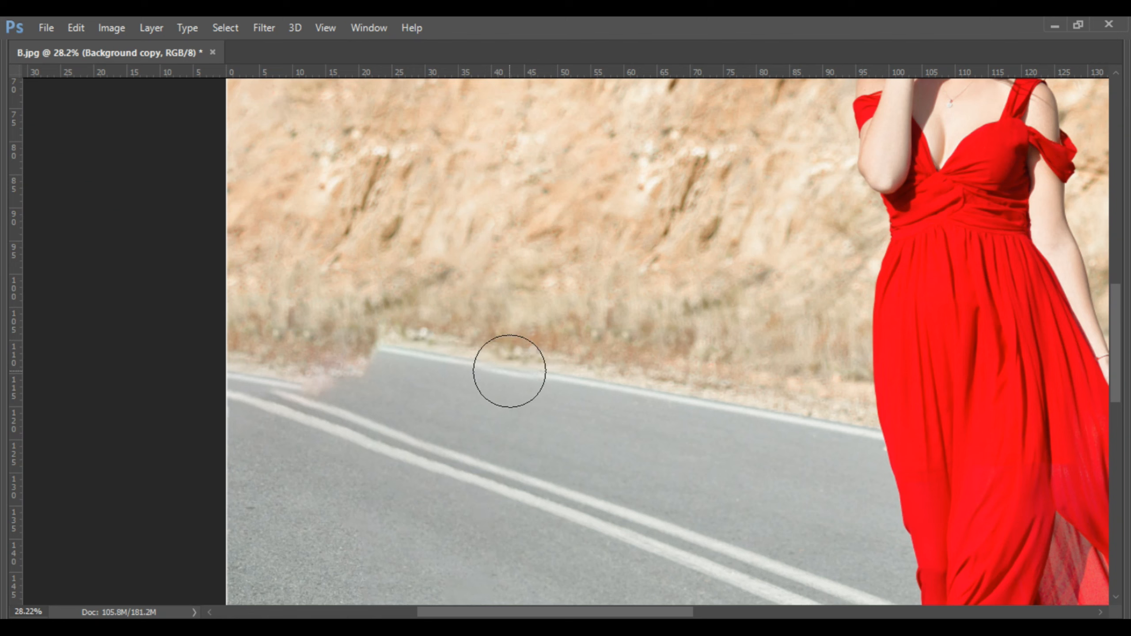
alt+click(520, 415)
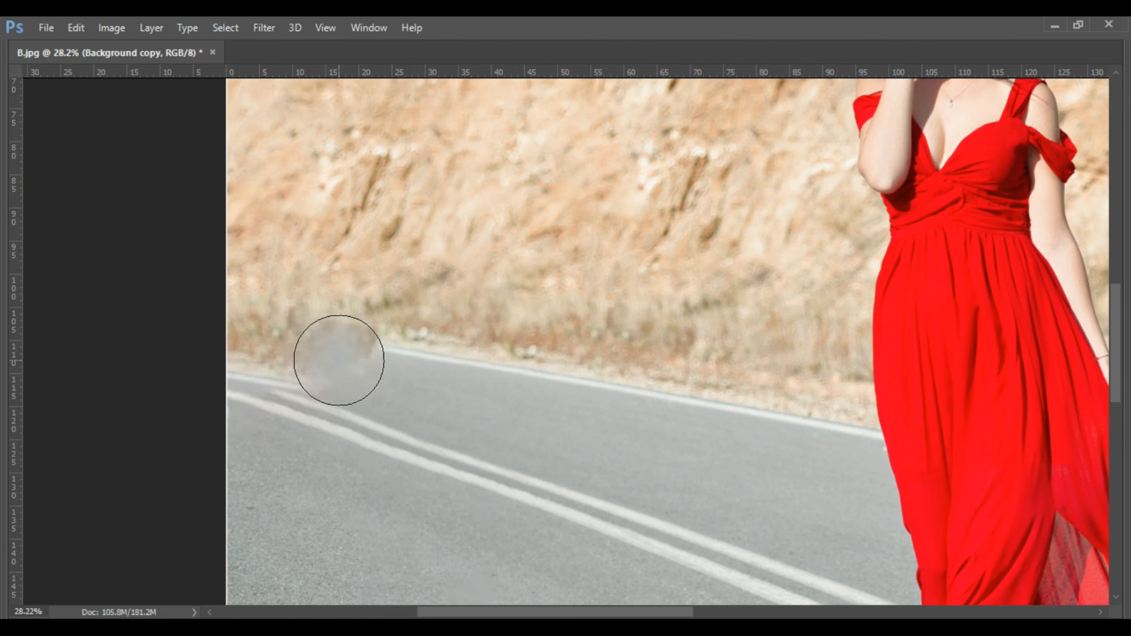
alt+click(538, 372)
drag(356, 327, 344, 337)
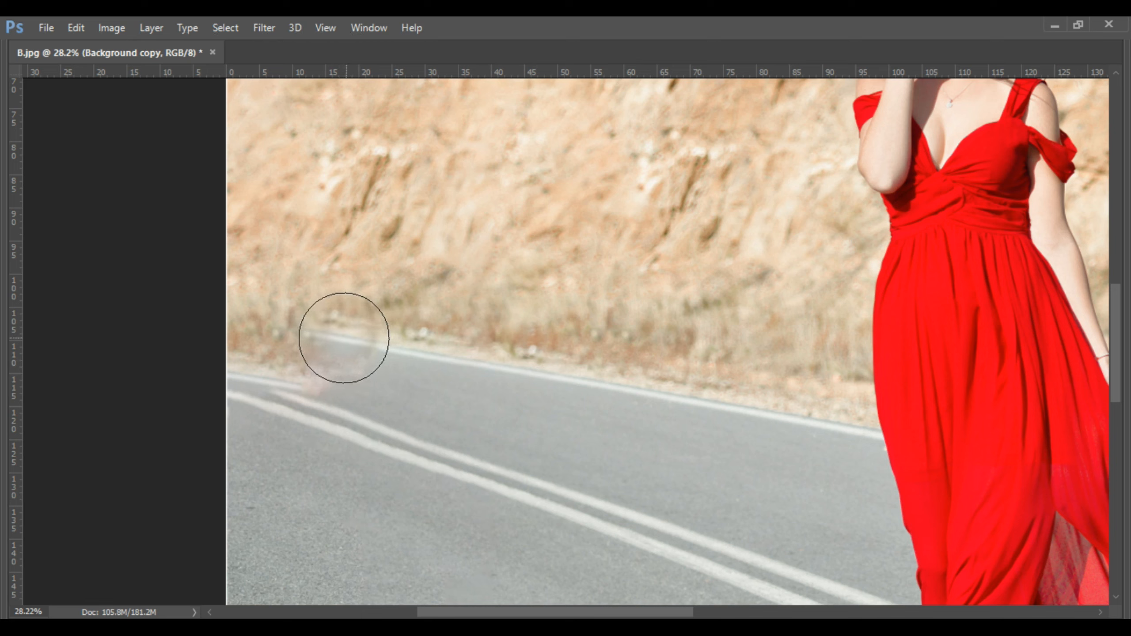
click(356, 342)
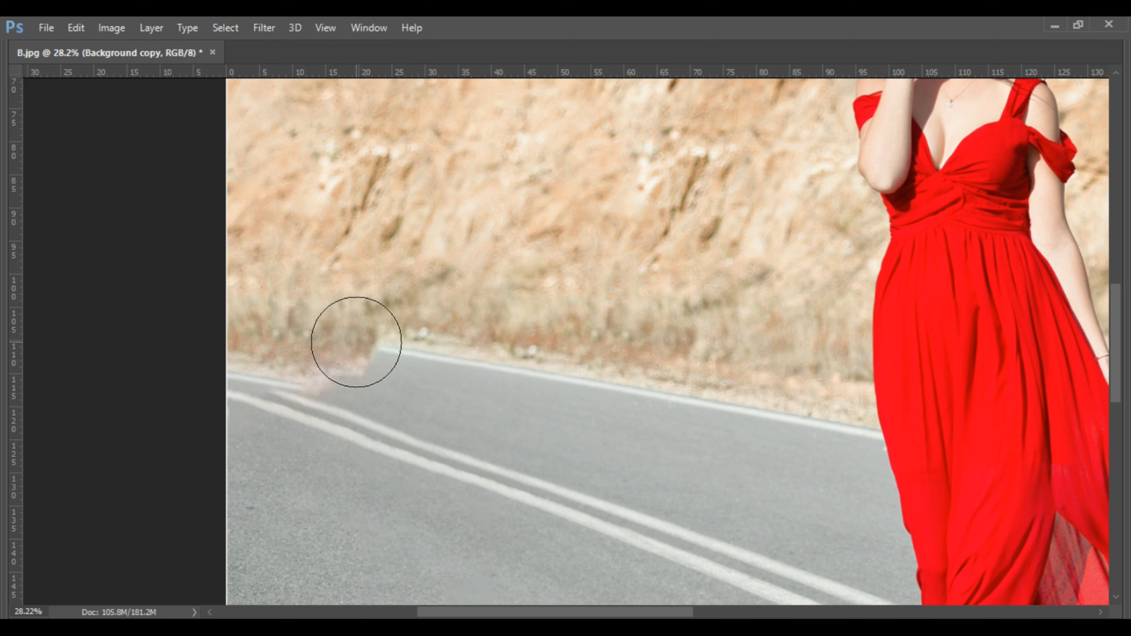
click(301, 334)
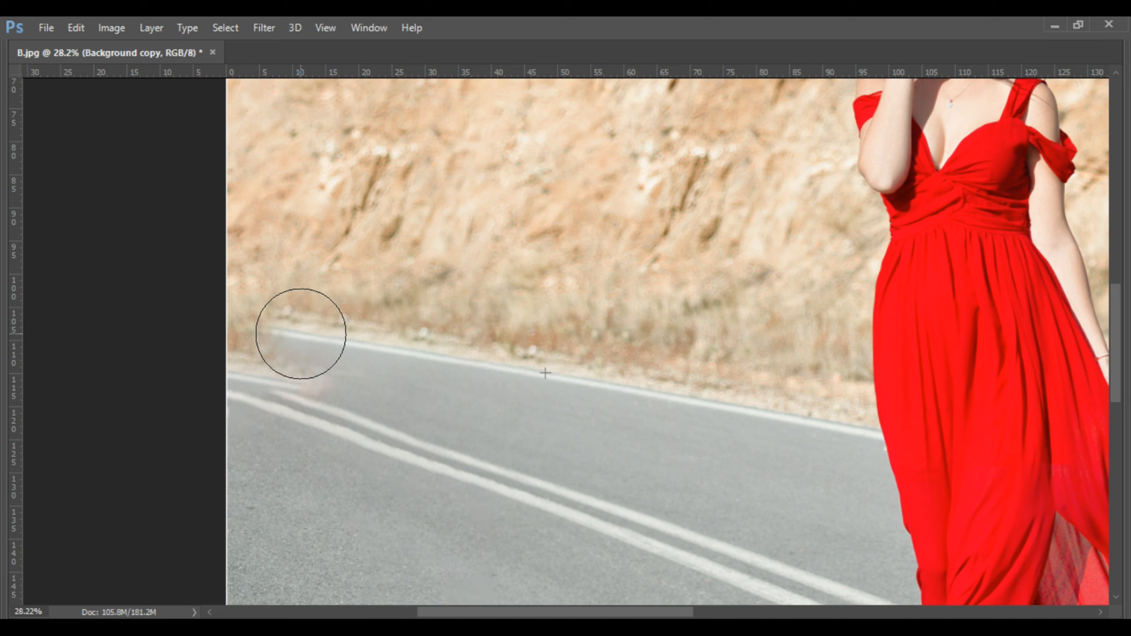
click(264, 329)
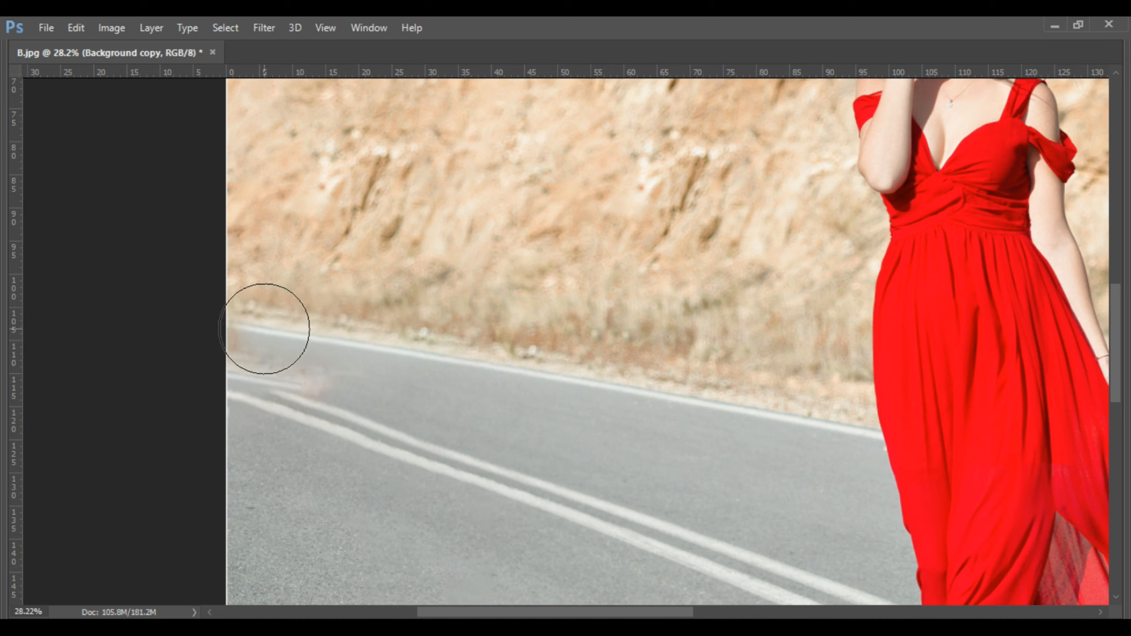
Step: Try to clone asphalt with the large brush over the pinkish smudge above the double stripes, and undo the stroke
alt+click(510, 434)
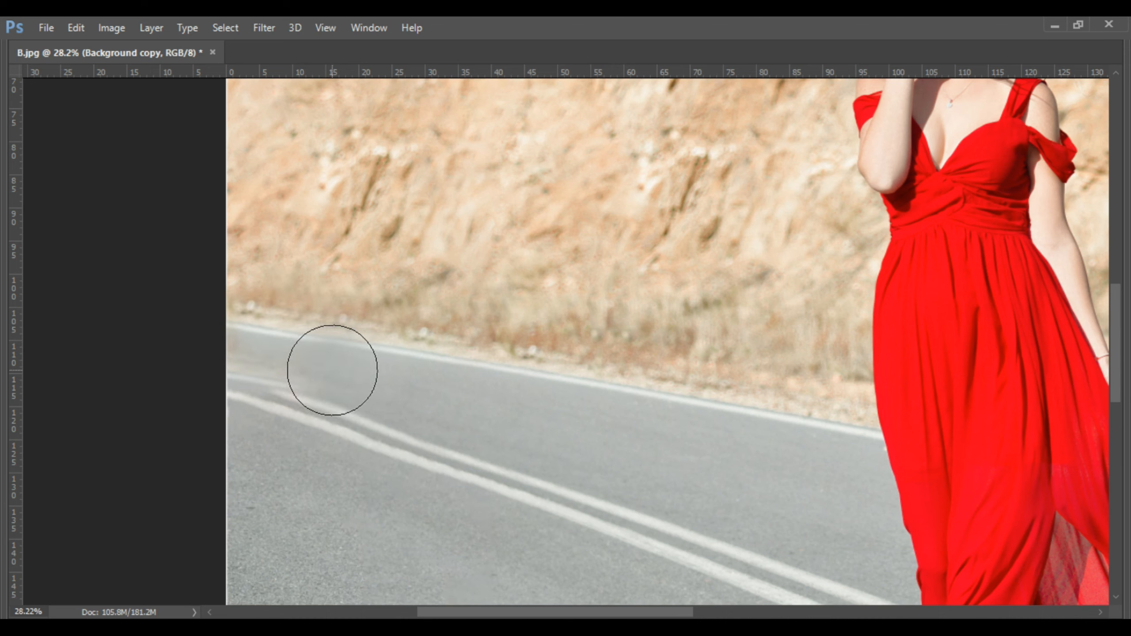
drag(332, 370, 288, 359)
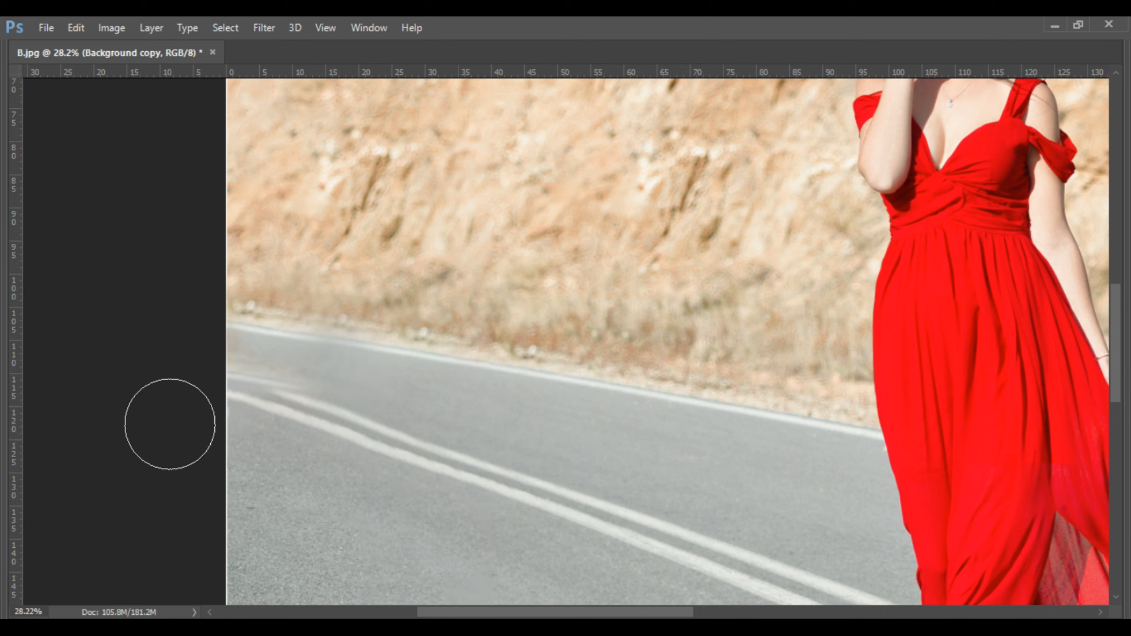
key(ctrl+alt+z)
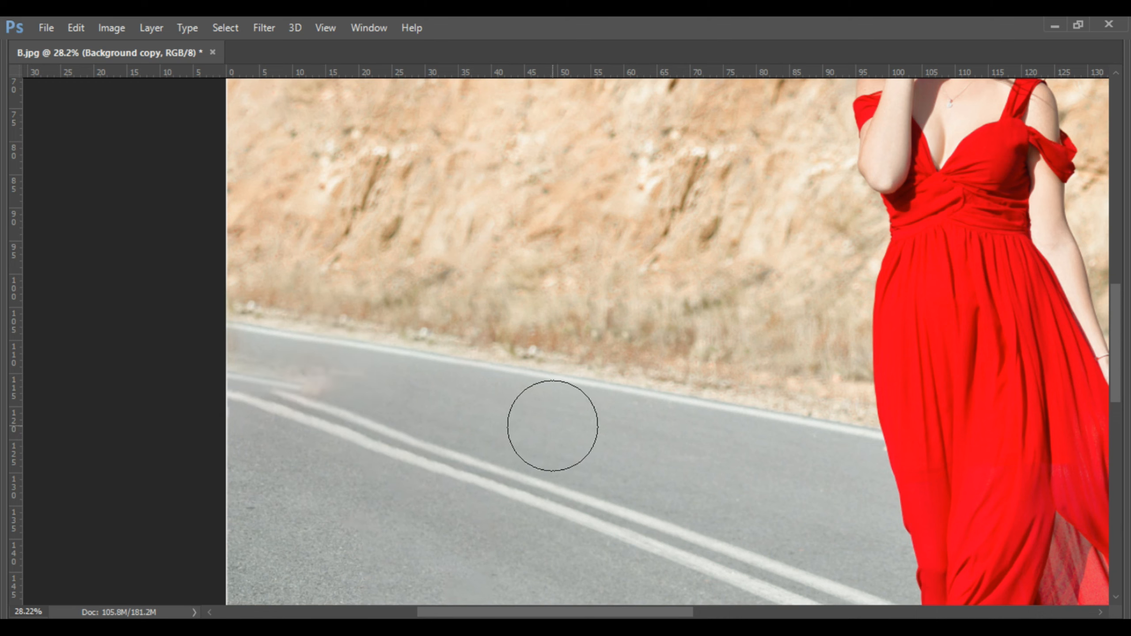
Step: Clone sampled asphalt with a smaller brush over the pinkish smudge between the road-edge line and the double stripes
key(bracketleft)
key(bracketleft)
key(bracketleft)
alt+click(490, 412)
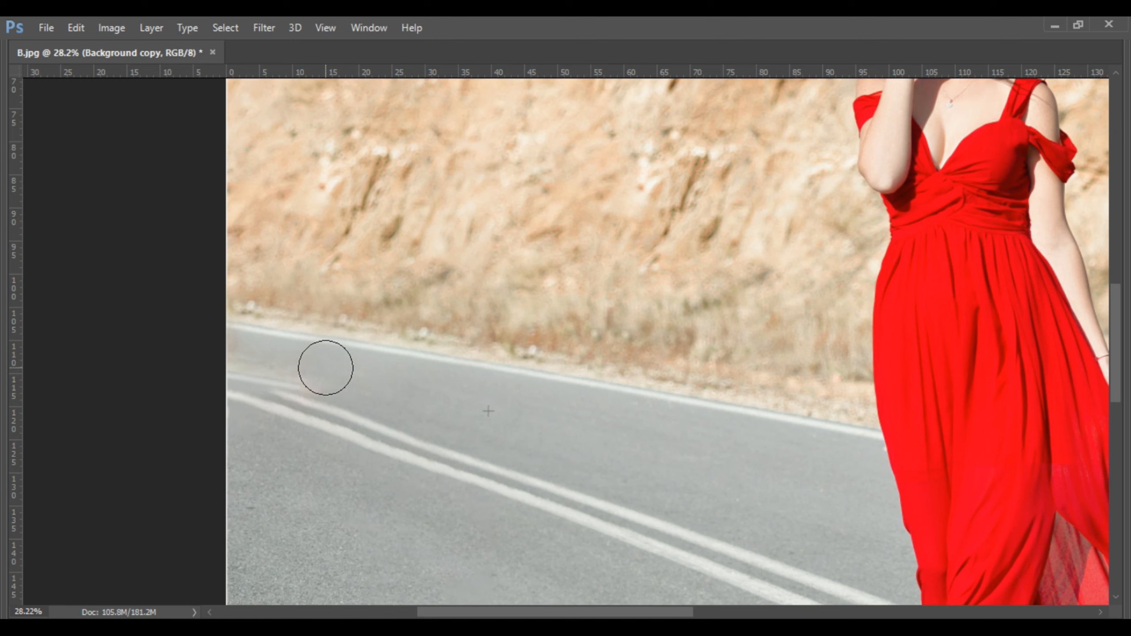
drag(325, 368, 234, 347)
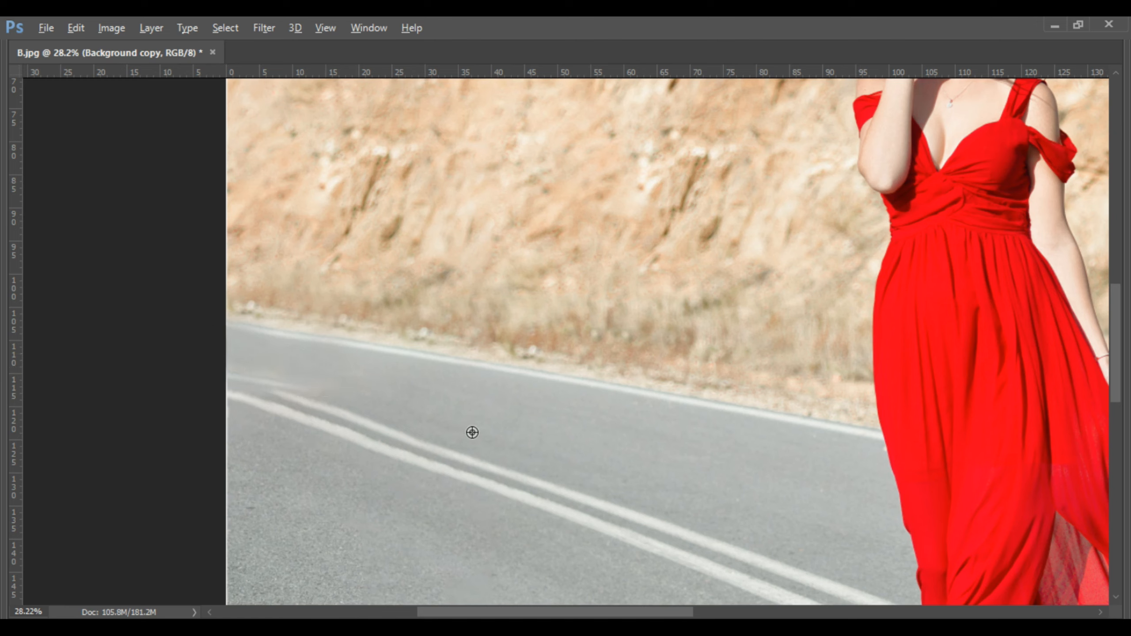
Step: Clone the upper of the double white stripes out to the photo's left edge, and review the road in the full image
alt+click(471, 463)
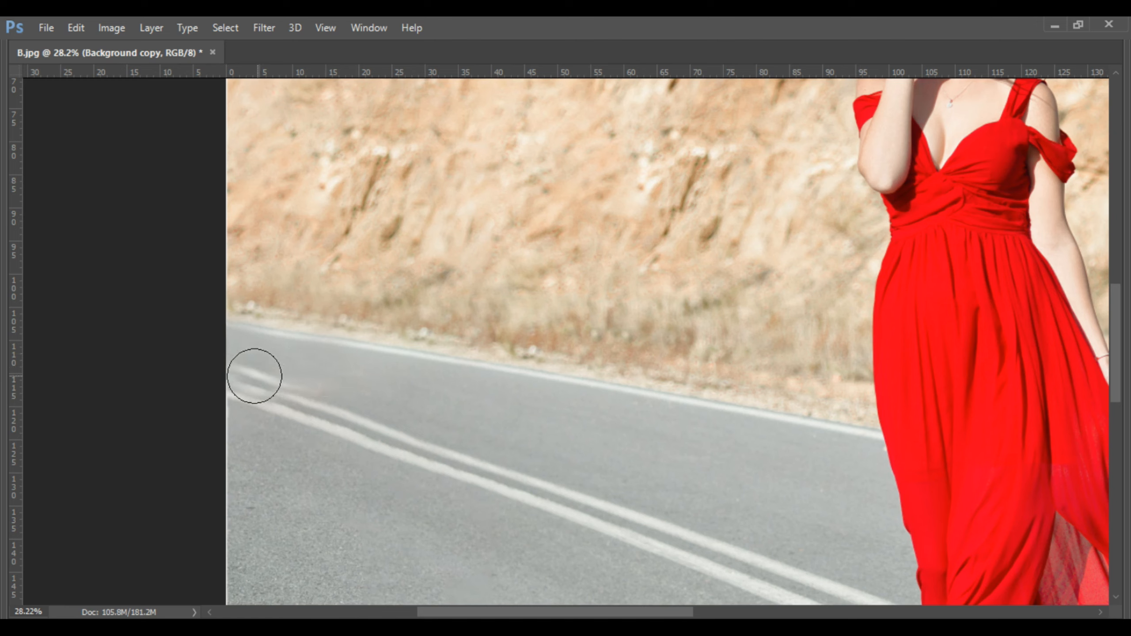
click(279, 392)
mouse_move(268, 389)
mouse_down()
mouse_move(250, 379)
mouse_move(313, 384)
mouse_up()
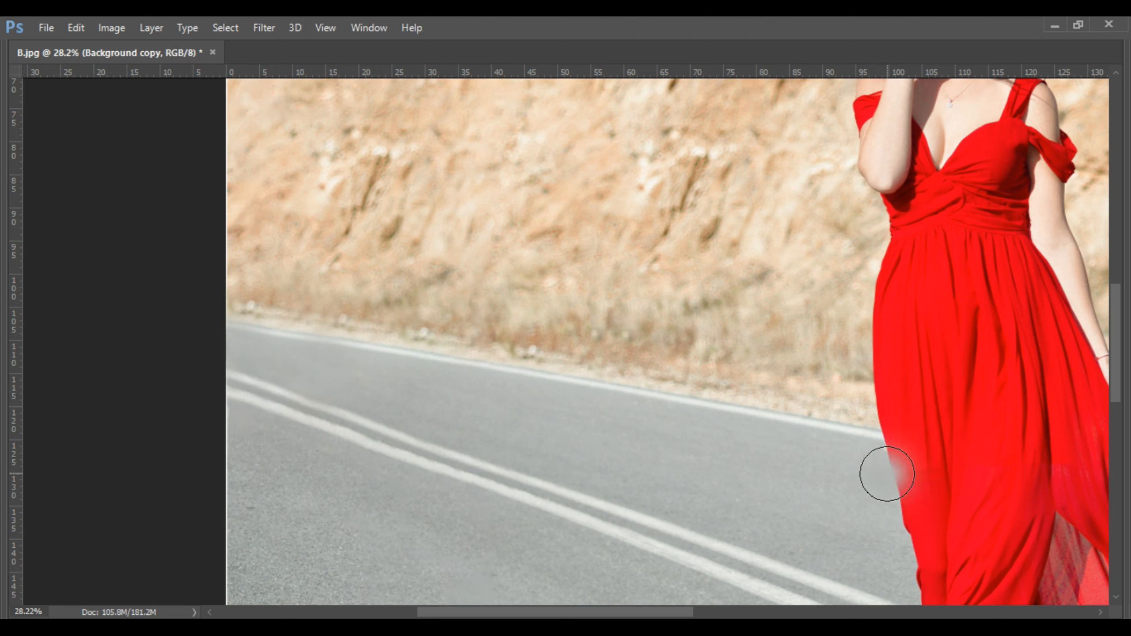
key(ctrl+minus)
key(ctrl+minus)
key(ctrl+minus)
key(ctrl+minus)
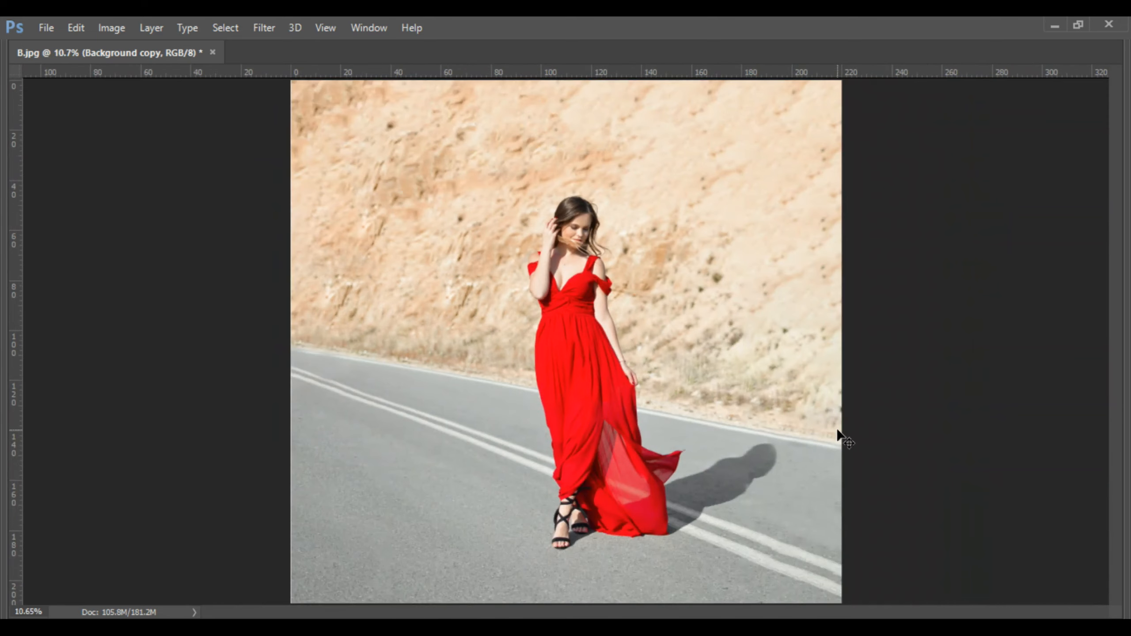